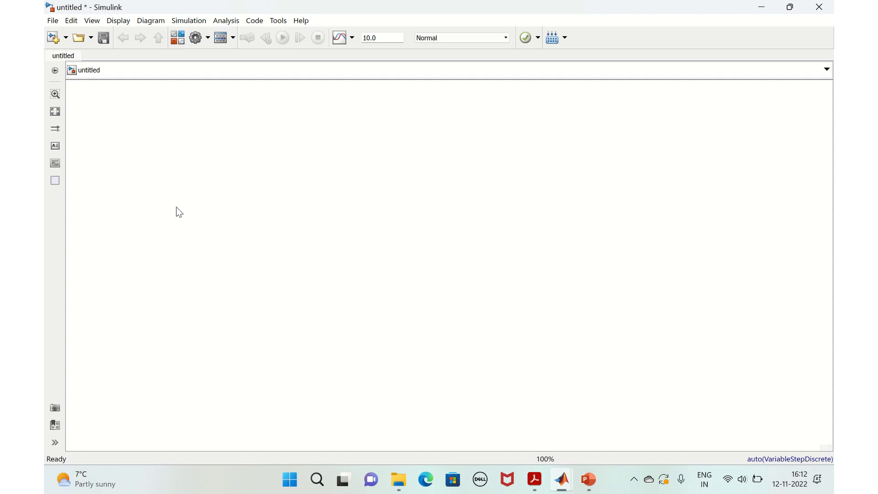
# Step: Insert a Mux block, set Number of inputs to 6, and stretch it taller
pyautogui.doubleClick(177, 207)
pyautogui.write('mux')
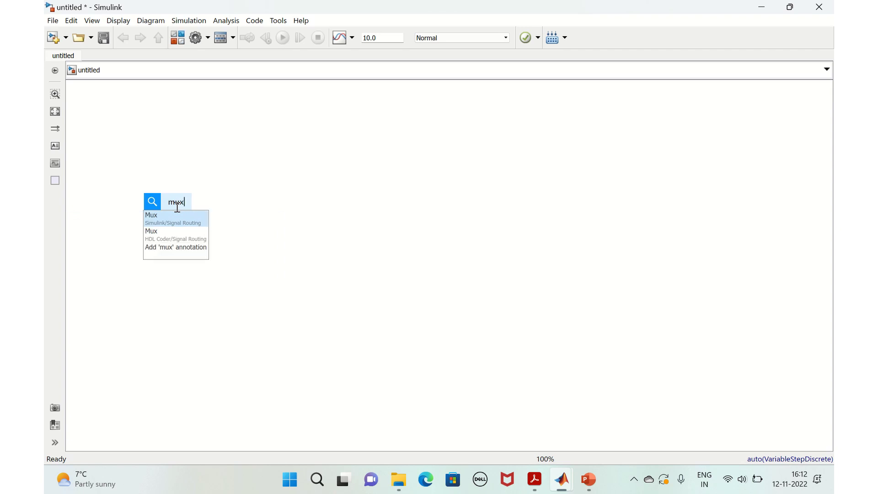
pyautogui.click(159, 215)
pyautogui.doubleClick(158, 215)
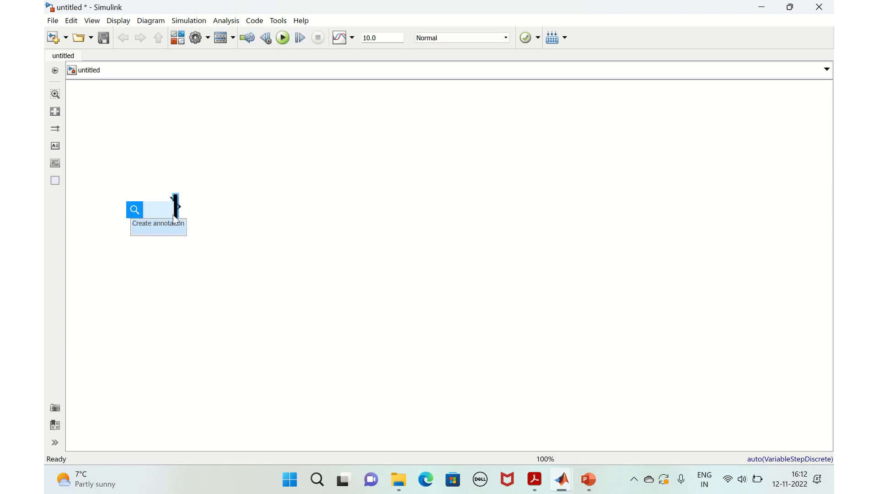
pyautogui.doubleClick(176, 208)
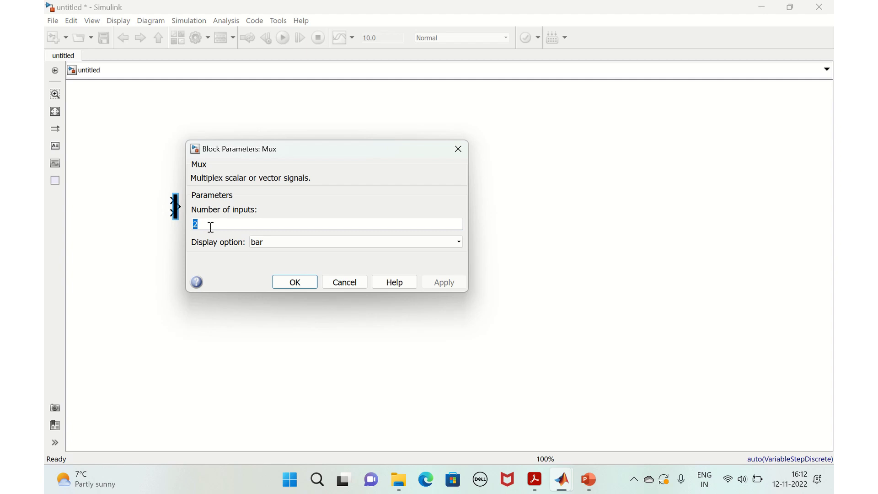
pyautogui.write('6')
pyautogui.click(443, 283)
pyautogui.click(291, 283)
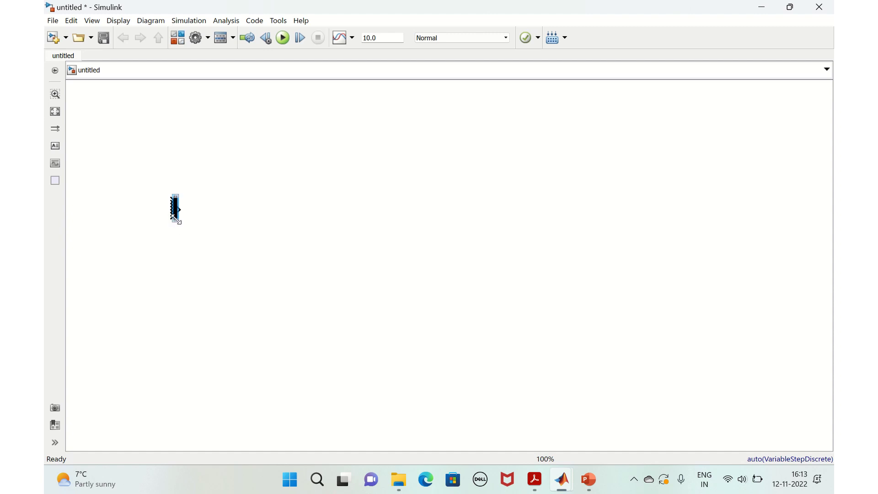
pyautogui.moveTo(177, 221); pyautogui.dragTo(177, 382)
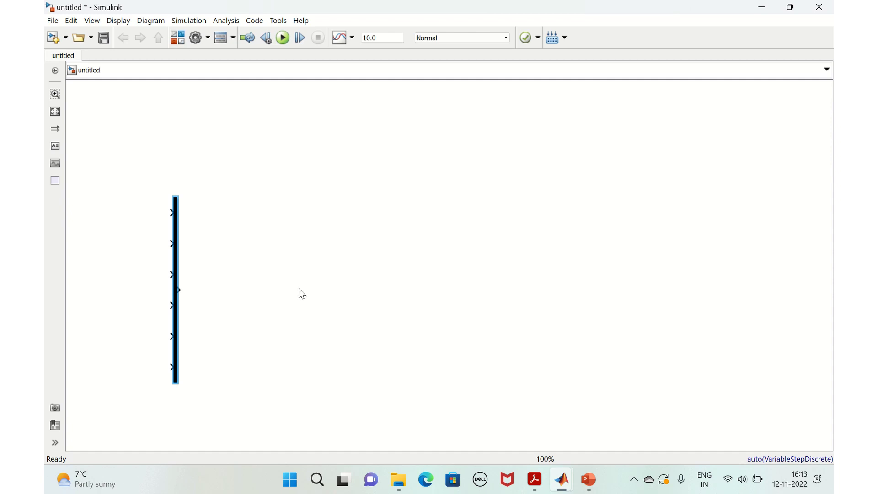
# Step: Insert a Demux block with the default 2 outputs, stretch it taller and move it level with the Mux
pyautogui.doubleClick(277, 291)
pyautogui.write('de')
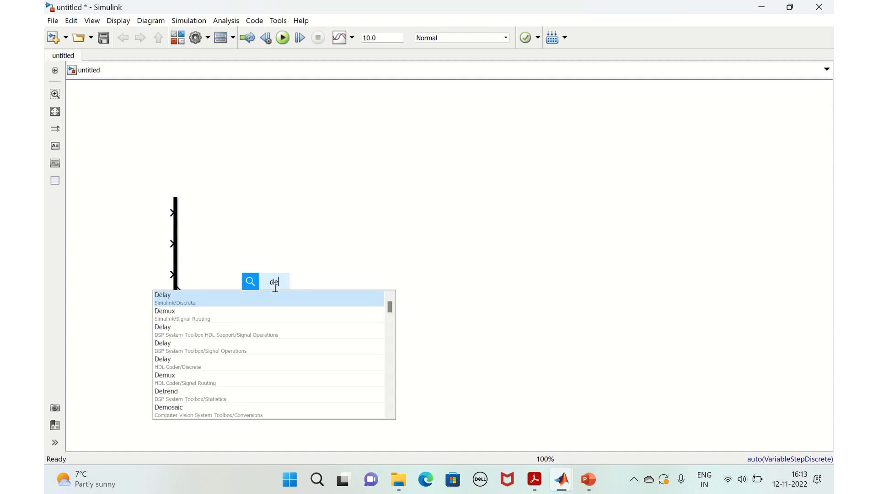
pyautogui.write('mux')
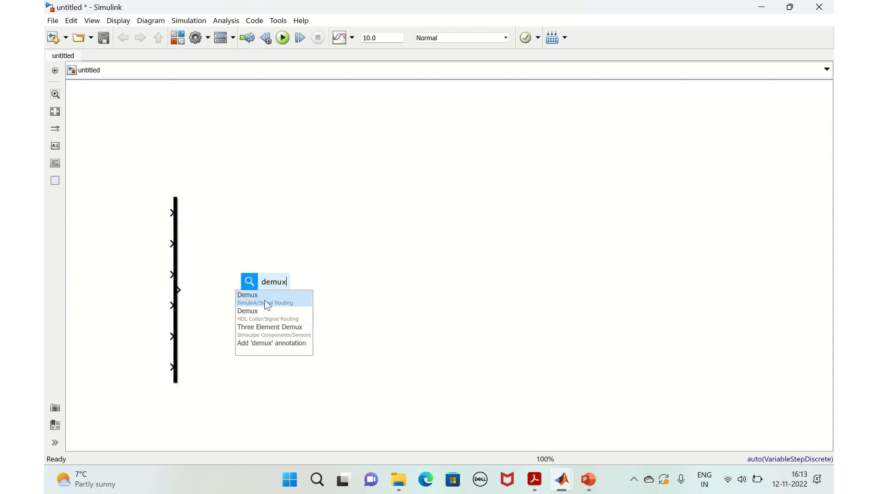
pyautogui.click(265, 301)
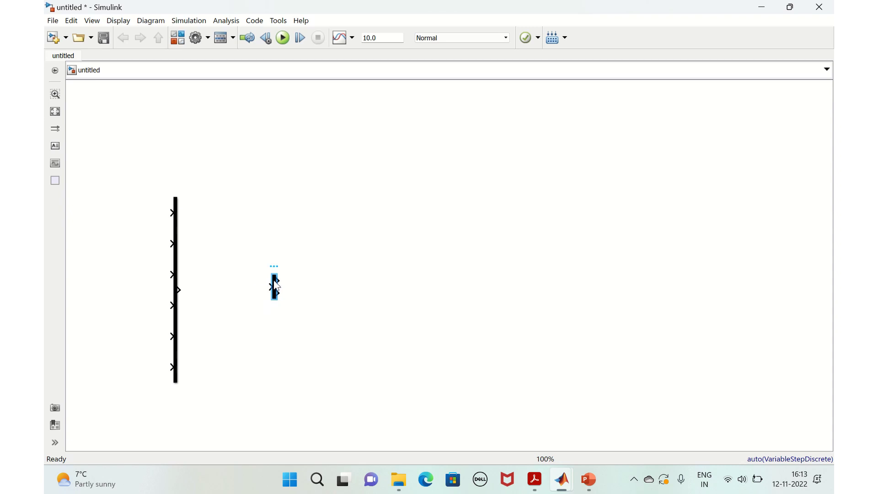
pyautogui.doubleClick(275, 286)
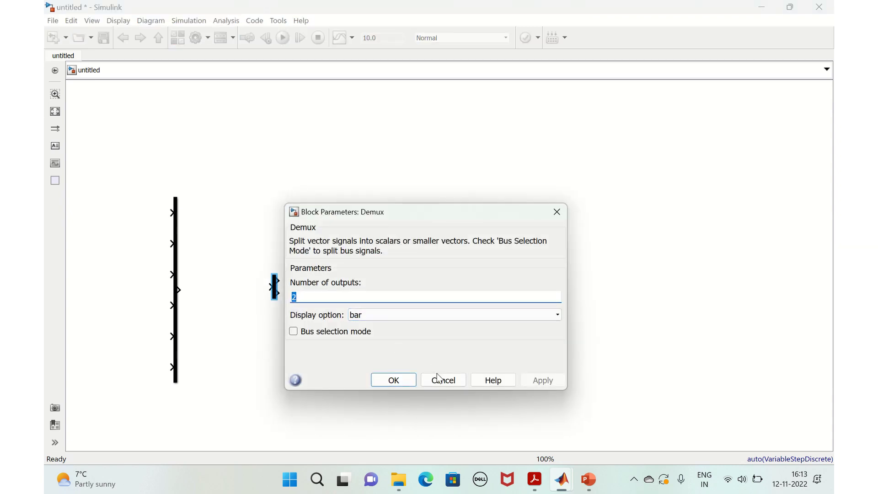
pyautogui.click(399, 381)
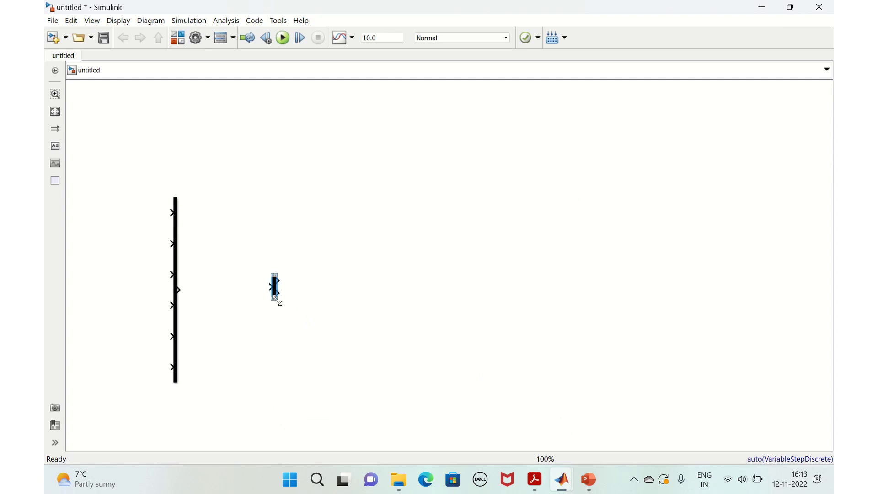
pyautogui.moveTo(277, 301); pyautogui.dragTo(280, 391)
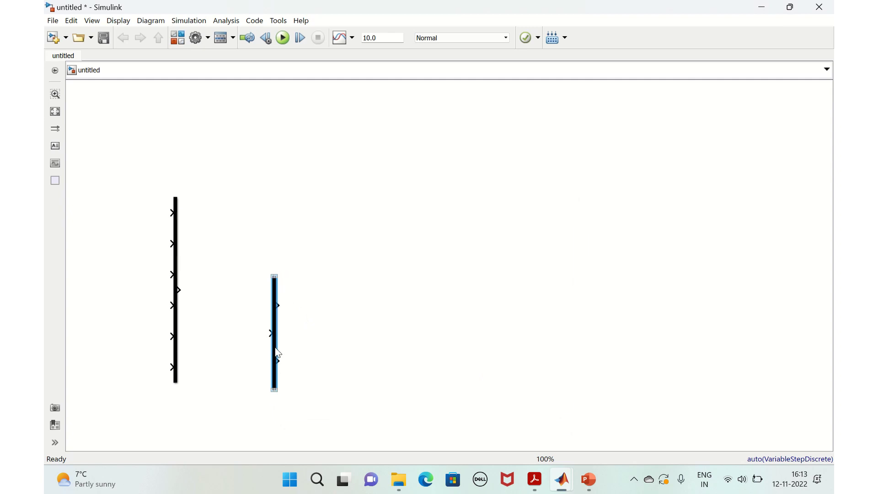
pyautogui.moveTo(276, 348)
pyautogui.mouseDown()
pyautogui.moveTo(268, 297)
pyautogui.moveTo(264, 306)
pyautogui.moveTo(181, 292)
pyautogui.mouseUp()
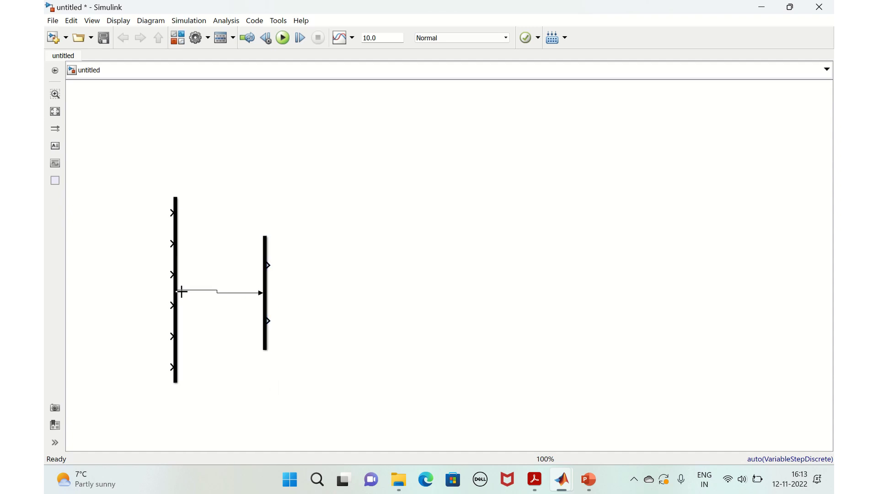
# Step: Insert a value-1 Constant block left of the Mux and delete a stray pasted Display block
pyautogui.doubleClick(94, 201)
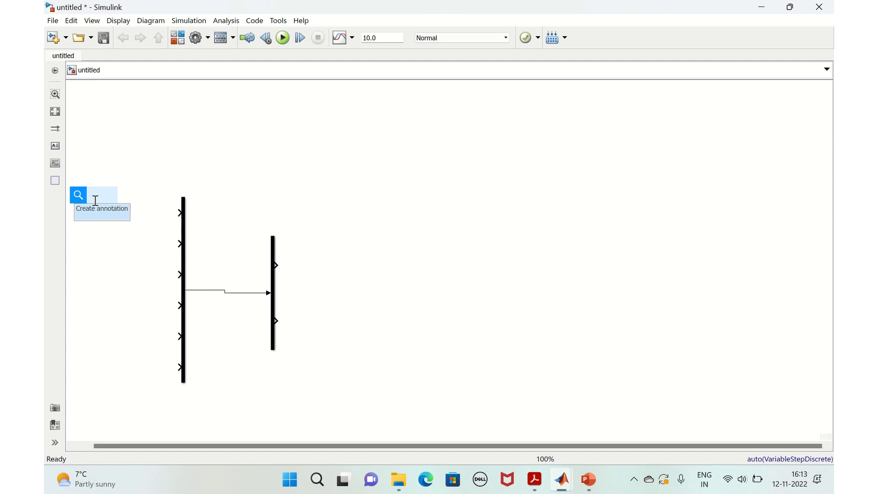
pyautogui.write('cons')
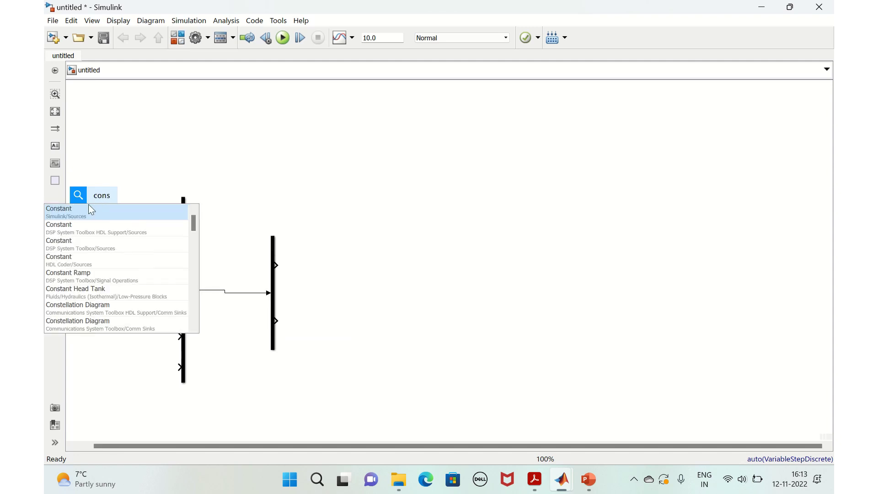
pyautogui.click(89, 208)
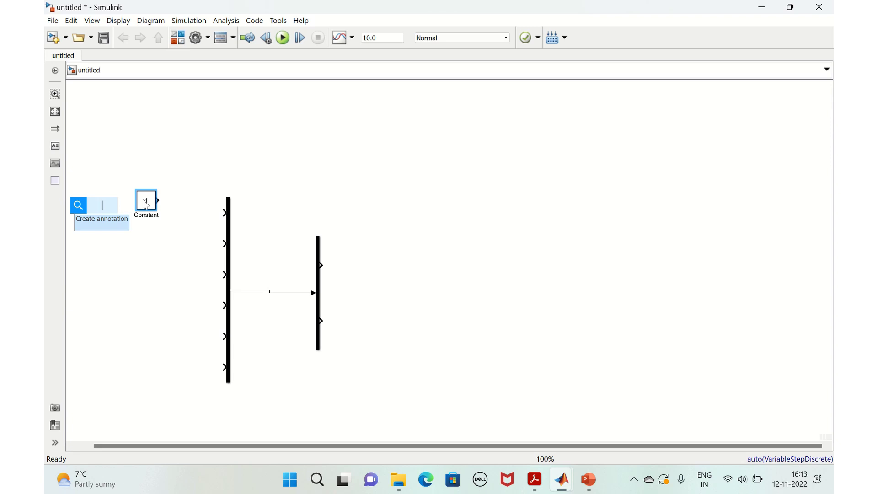
pyautogui.click(138, 233)
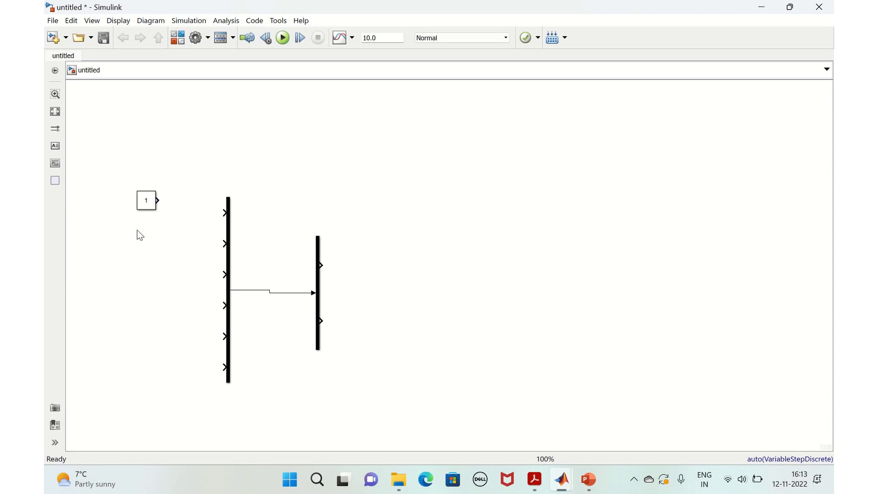
pyautogui.hotkey('ctrl', 'v')
pyautogui.click(144, 240)
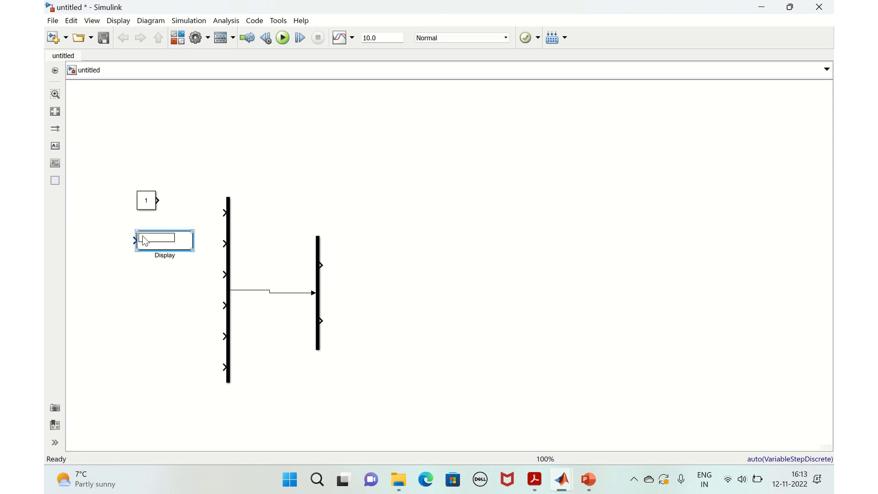
pyautogui.press('Delete')
# Step: Paste five copies of the Constant block so six constants sit beside the Mux
pyautogui.click(148, 200)
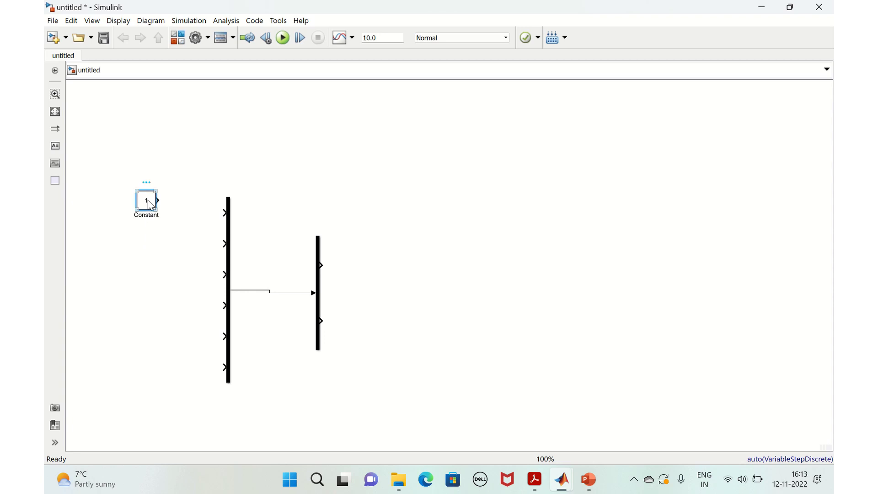
pyautogui.click(168, 252)
pyautogui.hotkey('ctrl', 'v')
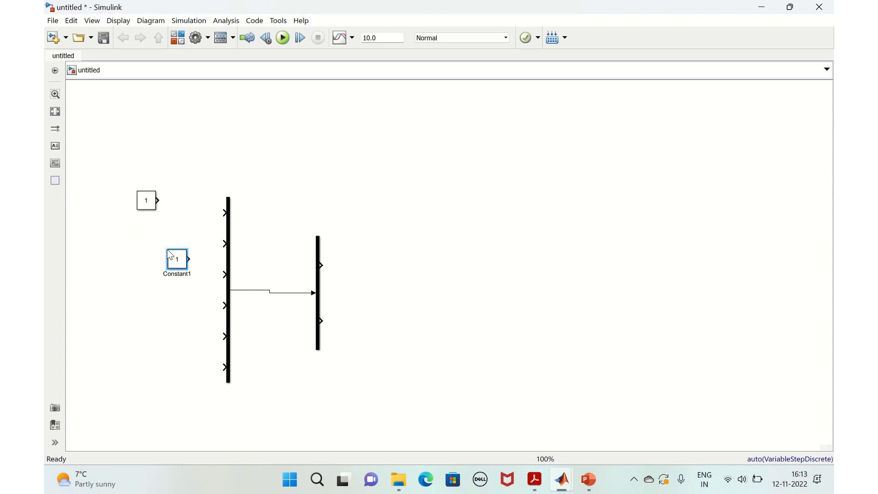
pyautogui.click(155, 309)
pyautogui.click(156, 360)
pyautogui.hotkey('ctrl', 'v')
pyautogui.click(108, 316)
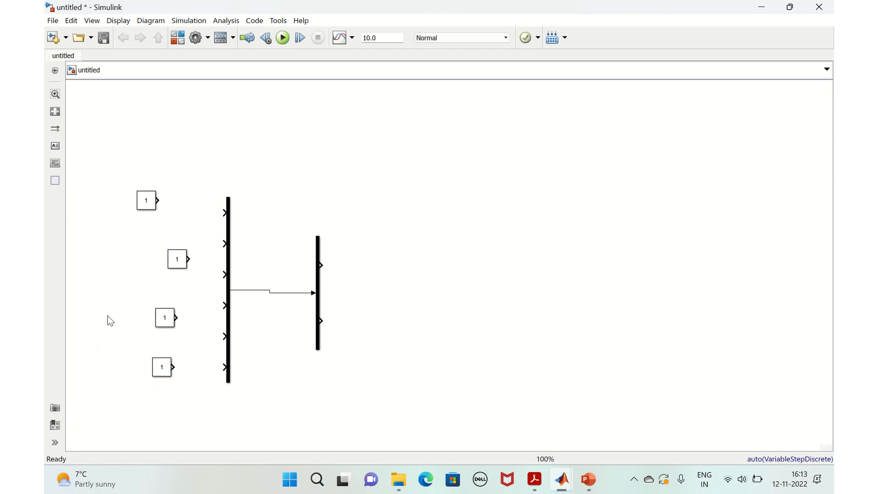
pyautogui.hotkey('ctrl', 'v')
pyautogui.click(107, 274)
pyautogui.hotkey('ctrl', 'v')
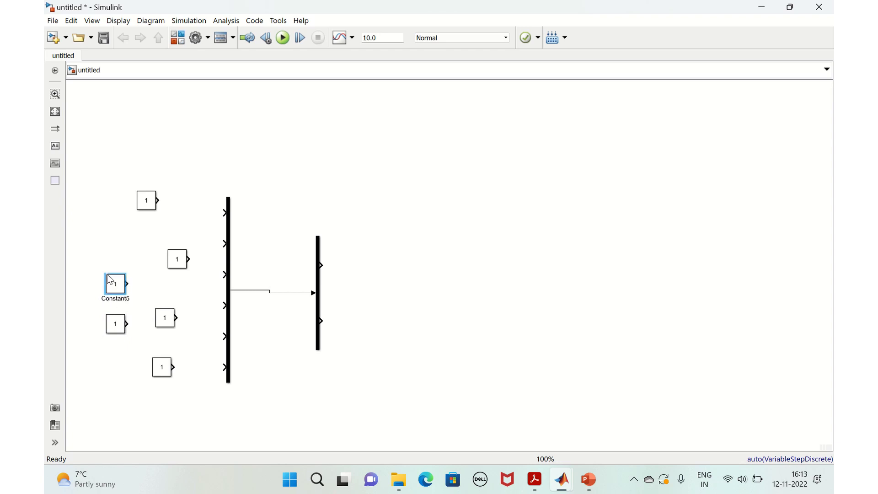
# Step: Set two Constant blocks to values 2 and 3
pyautogui.click(179, 259)
pyautogui.doubleClick(180, 261)
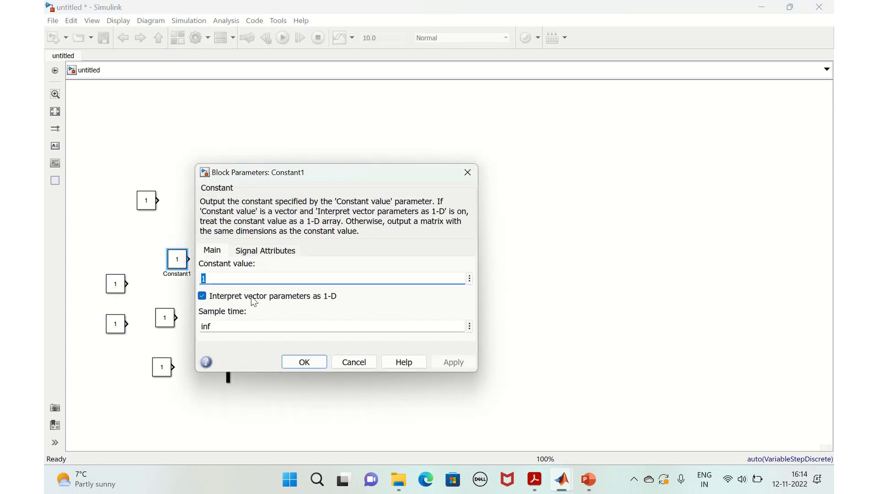
pyautogui.write('2')
pyautogui.click(437, 360)
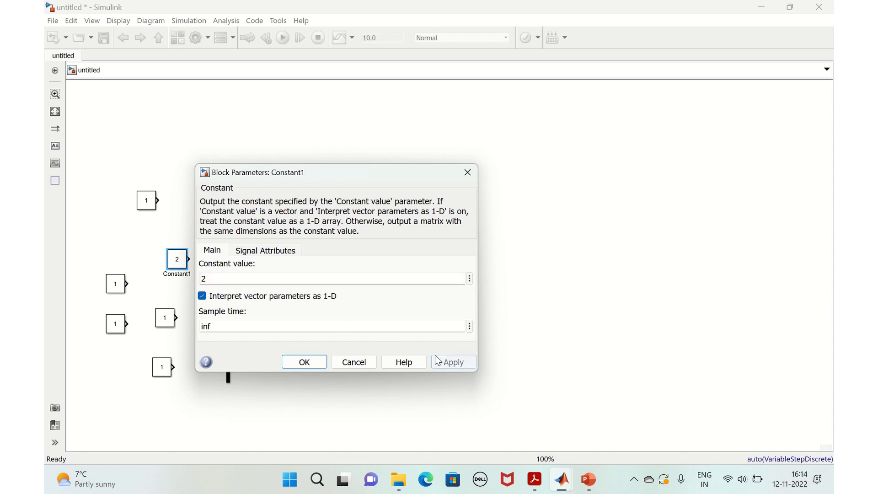
pyautogui.click(304, 364)
pyautogui.doubleClick(116, 284)
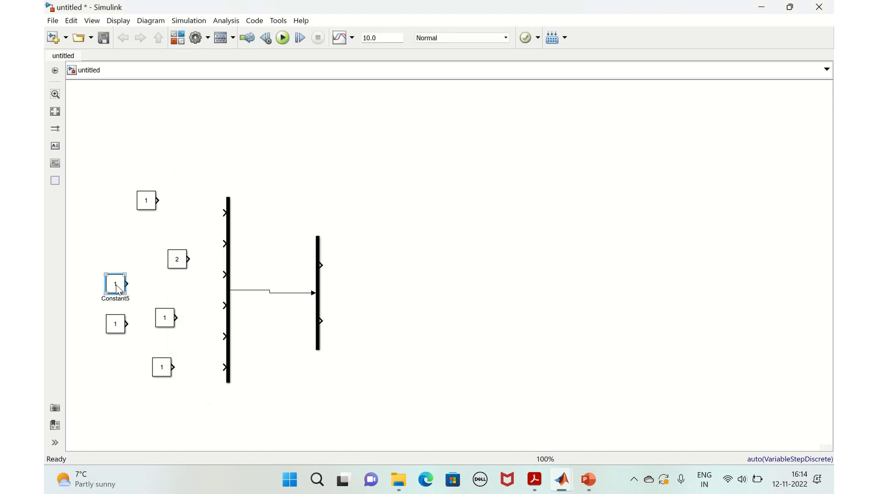
pyautogui.write('3')
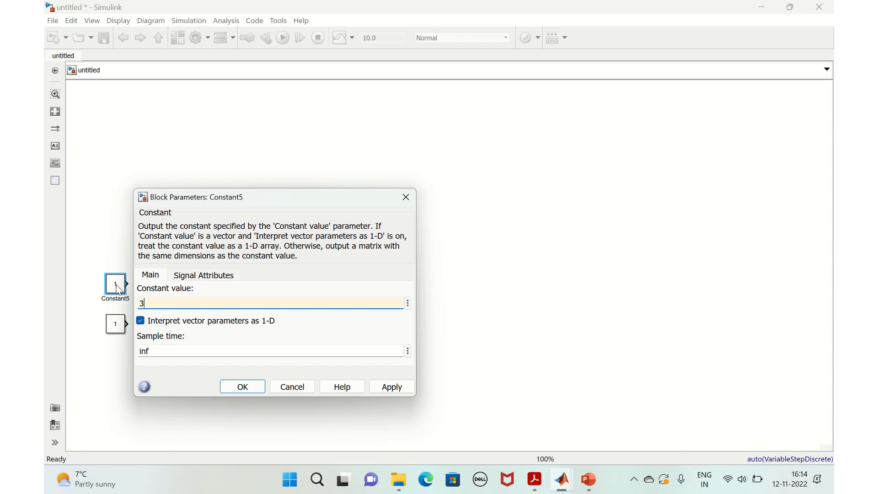
pyautogui.click(392, 387)
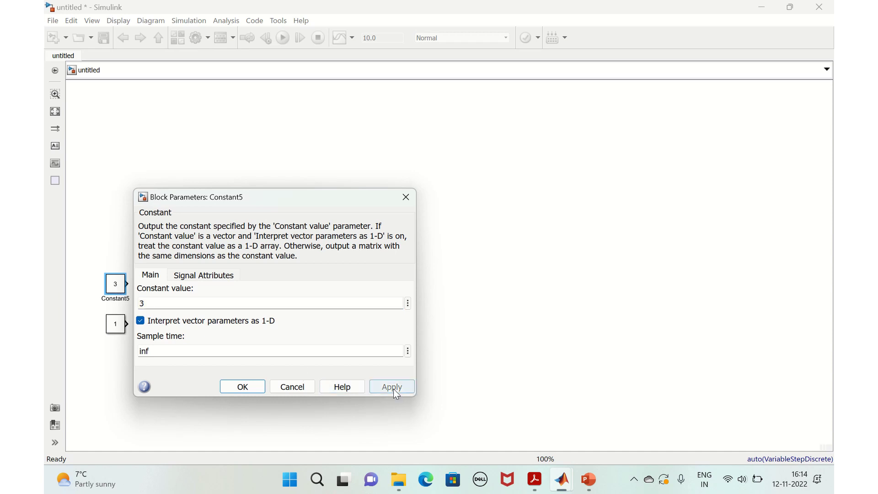
pyautogui.click(243, 386)
# Step: Set the remaining Constant blocks to values 5, 4 and 6
pyautogui.doubleClick(114, 326)
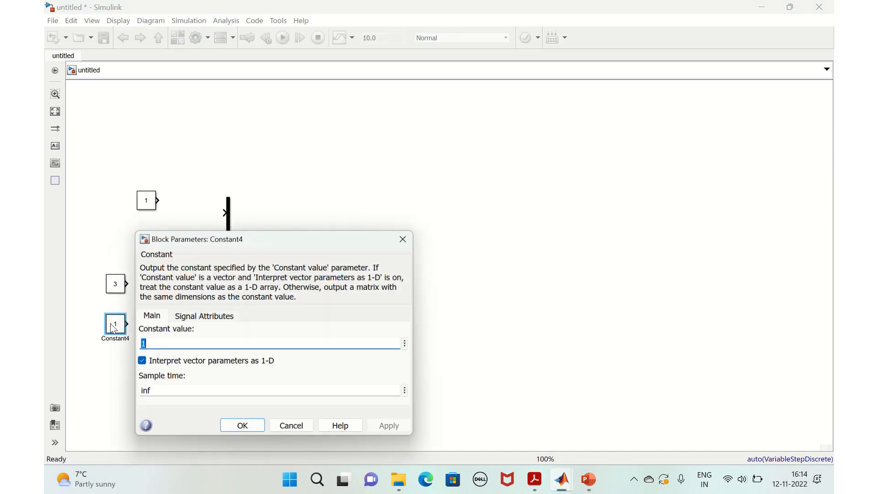
pyautogui.write('5')
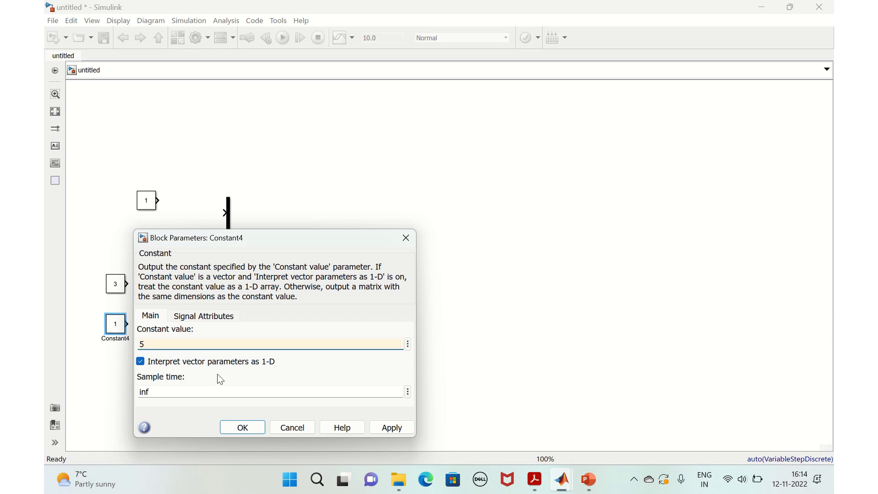
pyautogui.click(403, 432)
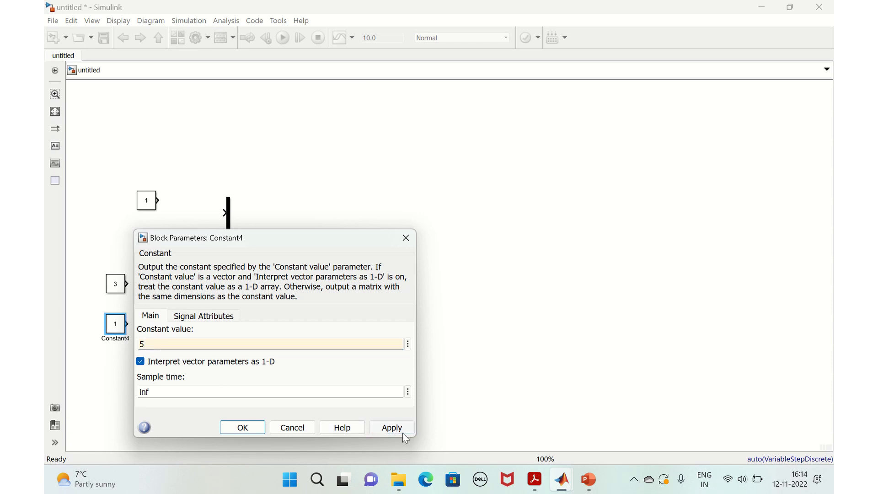
pyautogui.click(251, 430)
pyautogui.click(166, 322)
pyautogui.doubleClick(166, 322)
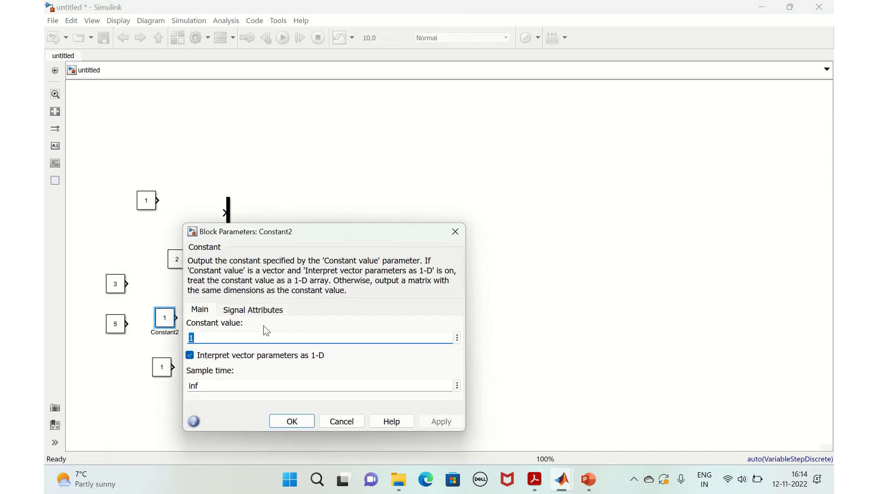
pyautogui.write('4')
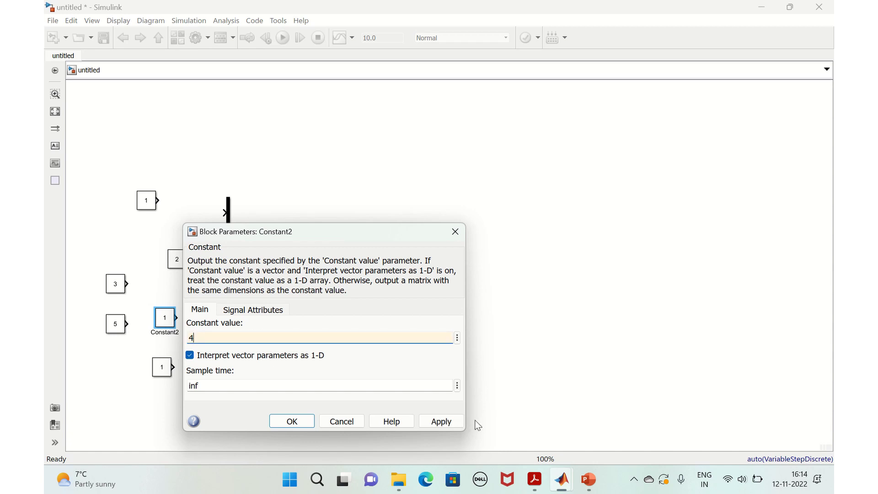
pyautogui.click(442, 421)
pyautogui.click(298, 420)
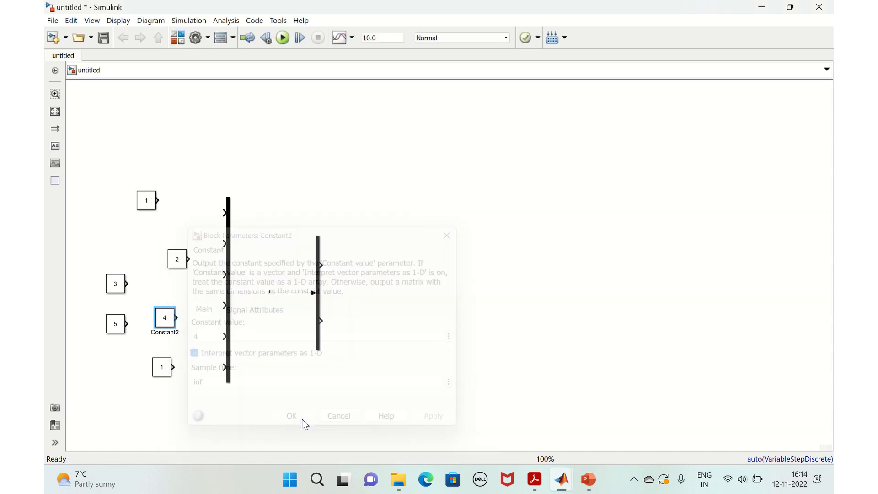
pyautogui.click(169, 374)
pyautogui.doubleClick(168, 375)
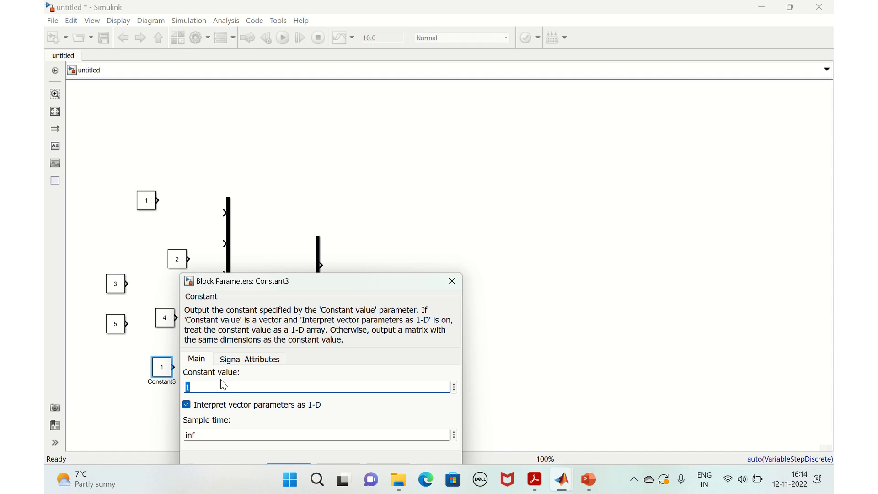
pyautogui.write('6')
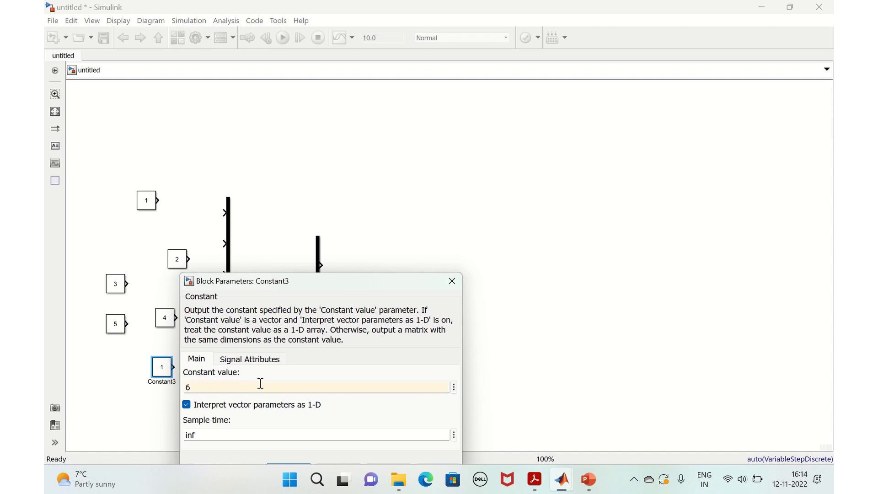
pyautogui.press('Return')
# Step: Move constants 1–4 beside the Mux and wire them into Mux inputs 1–4
pyautogui.moveTo(141, 204); pyautogui.dragTo(185, 224)
pyautogui.click(217, 217)
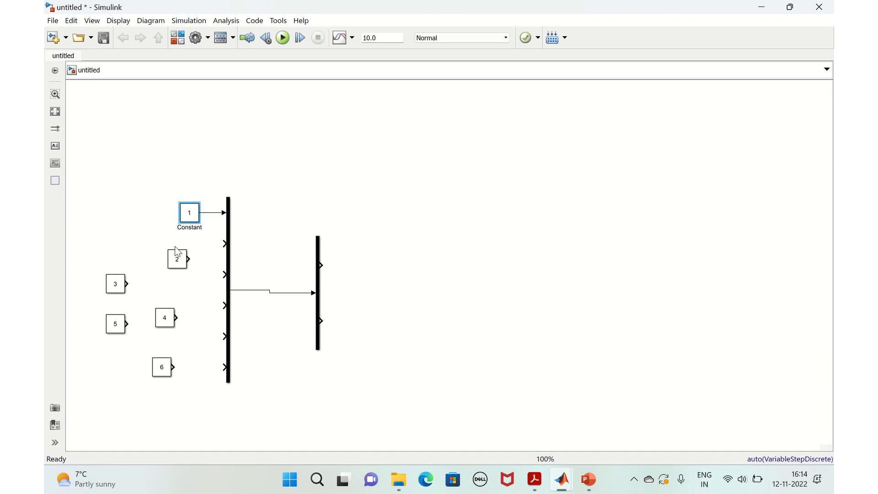
pyautogui.moveTo(177, 258); pyautogui.dragTo(190, 243)
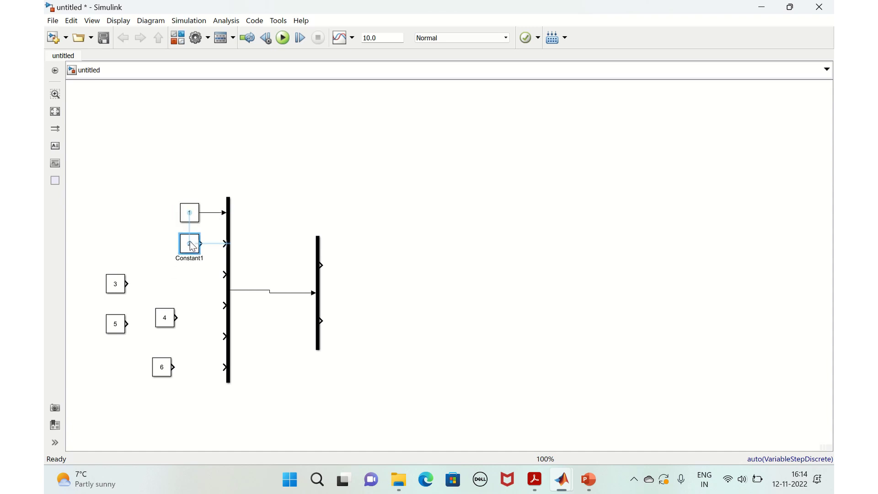
pyautogui.click(213, 243)
pyautogui.moveTo(118, 286); pyautogui.dragTo(195, 278)
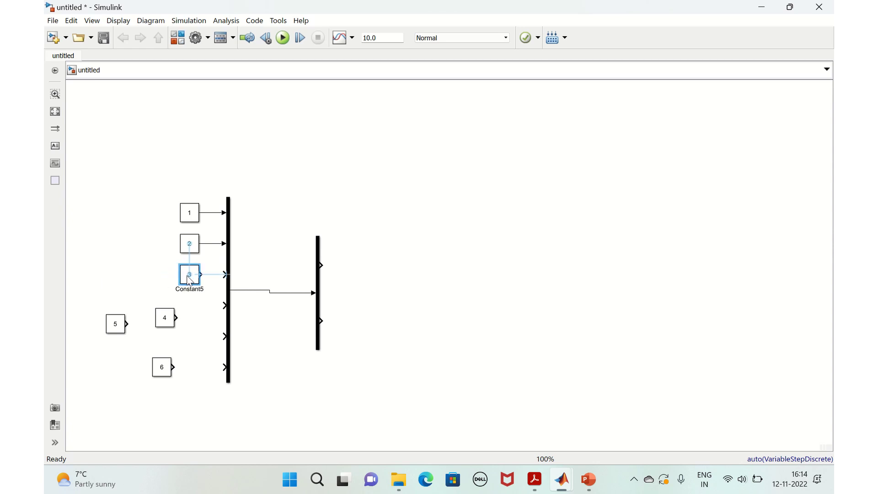
pyautogui.click(213, 280)
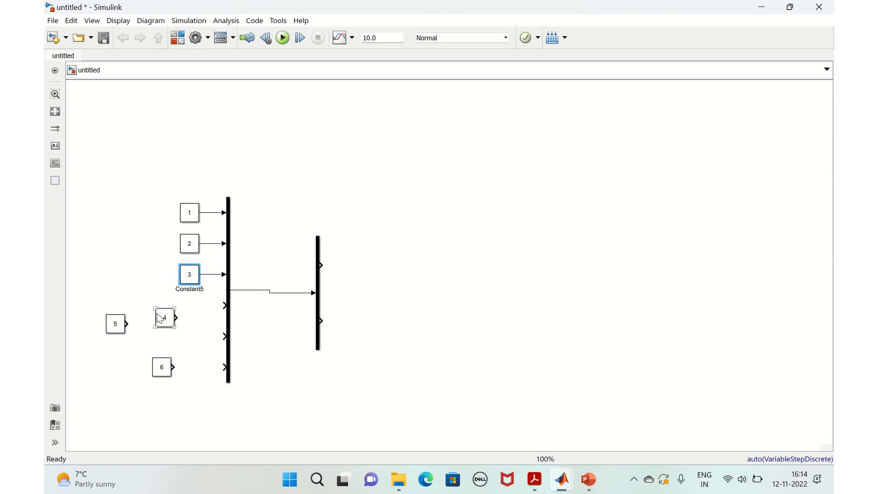
pyautogui.moveTo(165, 317); pyautogui.dragTo(189, 306)
pyautogui.click(213, 305)
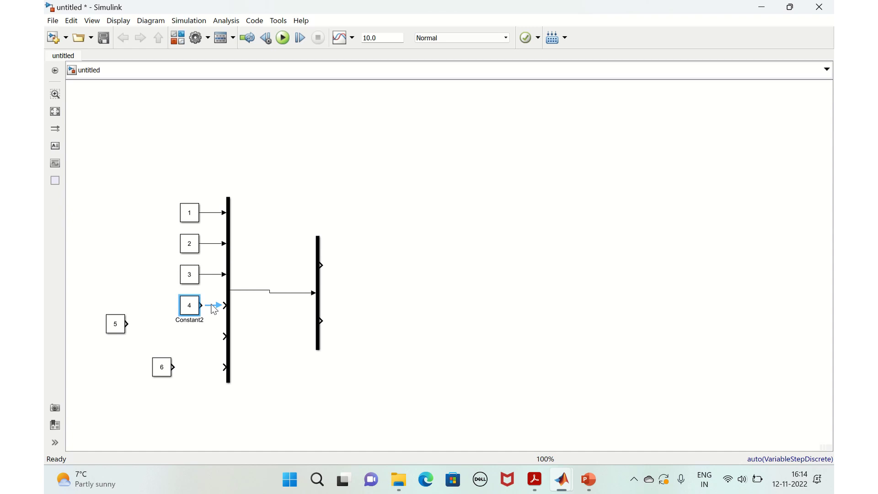
# Step: Move constants 5 and 6 beside the Mux and wire them into inputs 5 and 6
pyautogui.click(116, 326)
pyautogui.moveTo(118, 329); pyautogui.dragTo(194, 365)
pyautogui.click(213, 337)
pyautogui.click(166, 360)
pyautogui.click(215, 367)
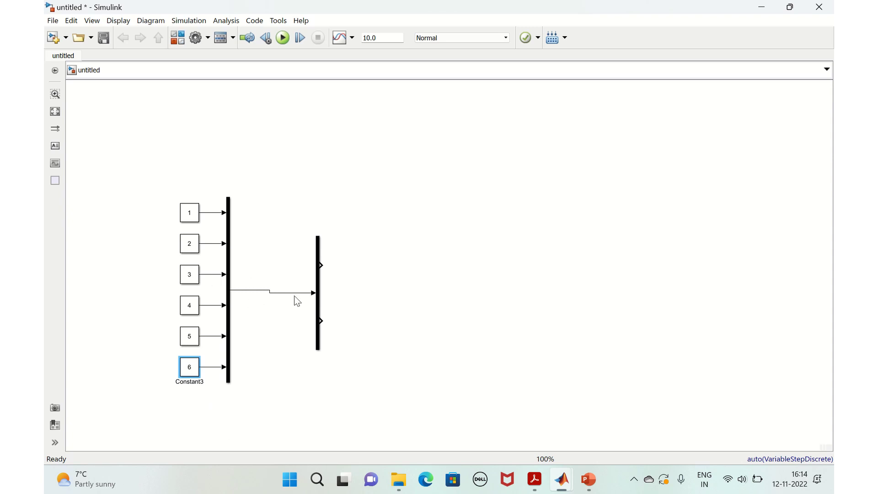
pyautogui.click(318, 292)
pyautogui.click(325, 276)
# Step: Insert a Sum of Elements block and connect the Demux's first output to it
pyautogui.doubleClick(419, 268)
pyautogui.write('sum')
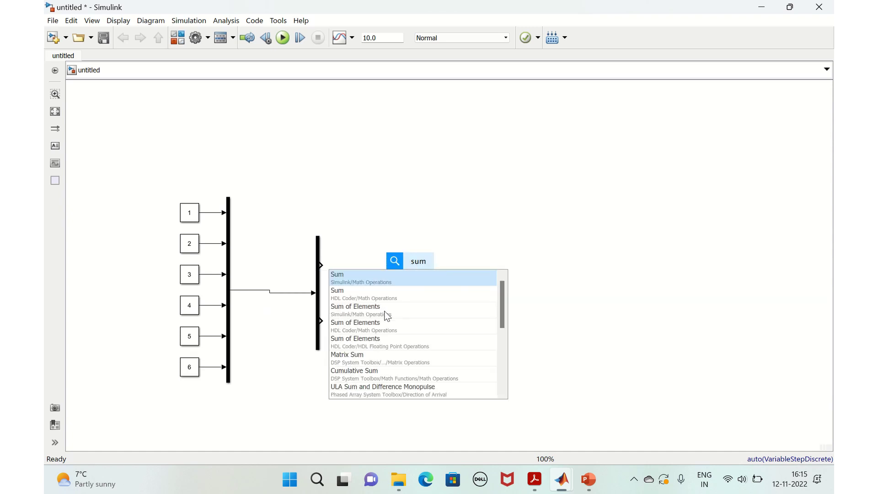
pyautogui.click(385, 315)
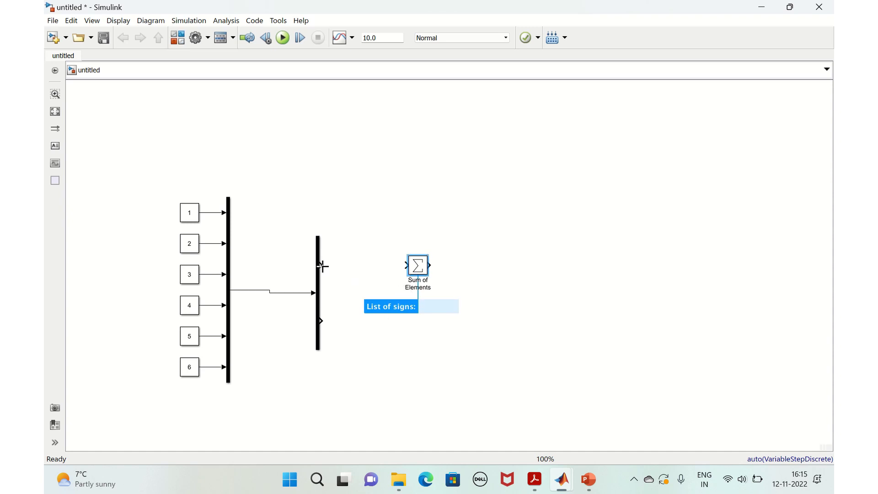
pyautogui.moveTo(323, 266); pyautogui.dragTo(408, 265)
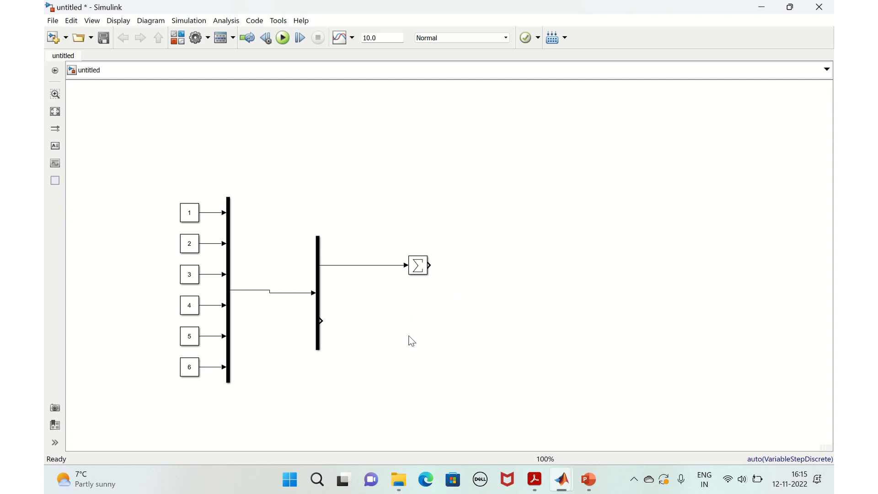
pyautogui.click(415, 325)
# Step: Insert a Bias block below the Sum of Elements block
pyautogui.doubleClick(416, 325)
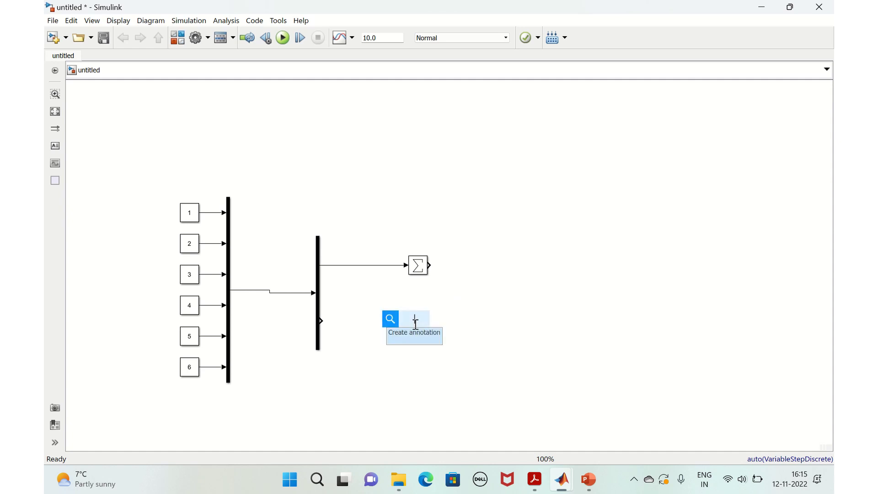
pyautogui.write('su')
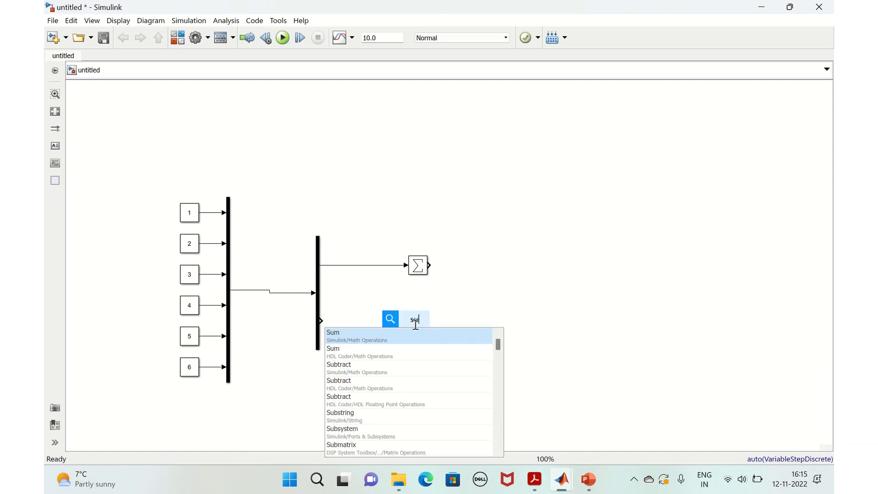
pyautogui.press('BackSpace')
pyautogui.press('BackSpace')
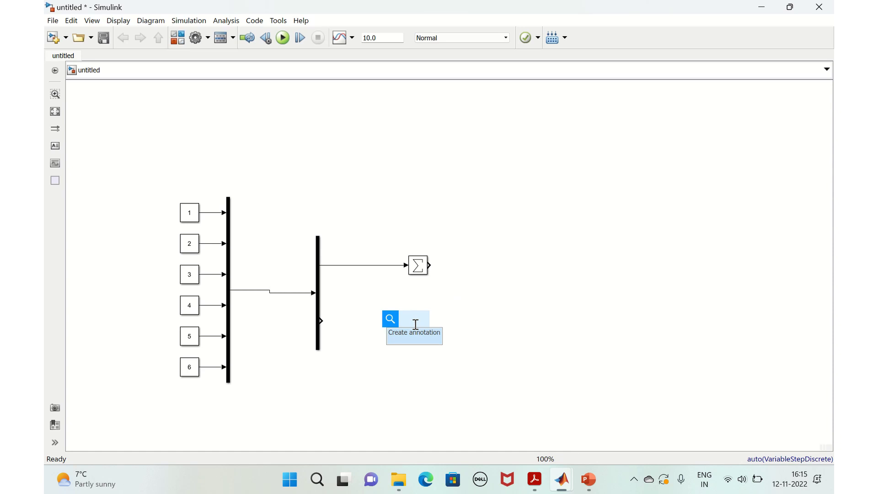
pyautogui.write('bis')
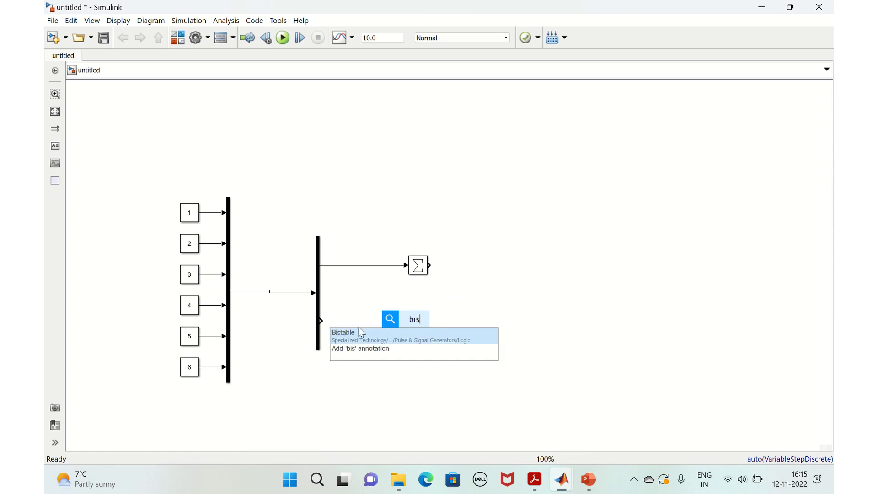
pyautogui.press('BackSpace')
pyautogui.write('a')
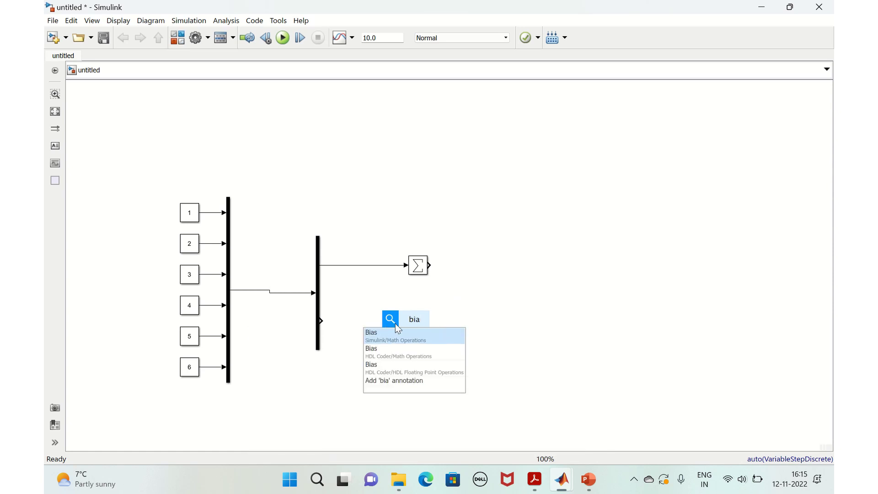
pyautogui.click(407, 334)
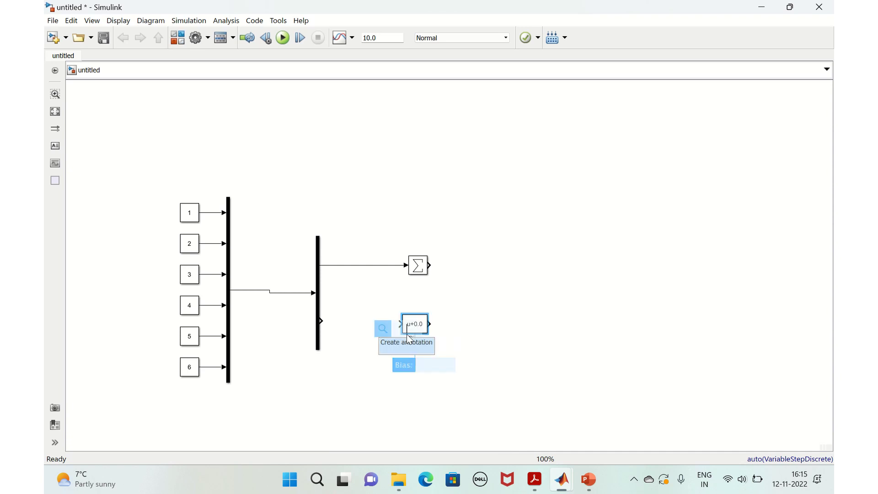
pyautogui.click(483, 318)
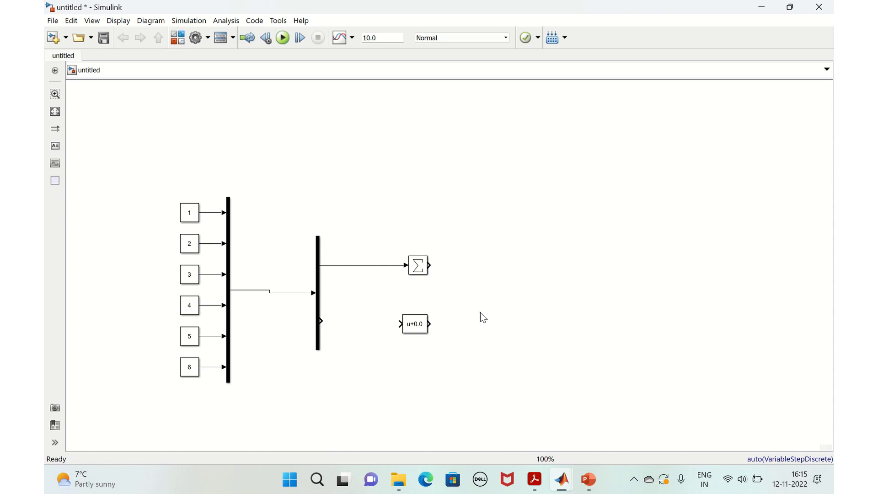
# Step: Set the Bias value to 2 and wire the Demux's second output into it
pyautogui.doubleClick(415, 325)
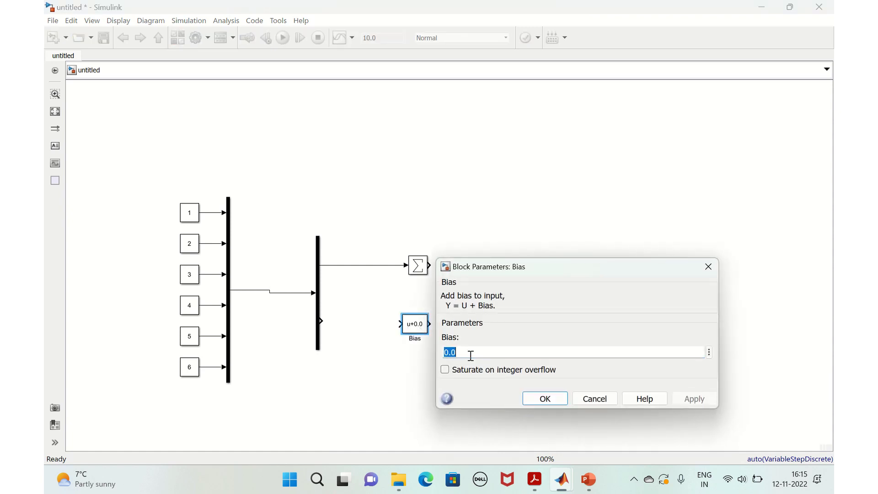
pyautogui.press('BackSpace')
pyautogui.write('2')
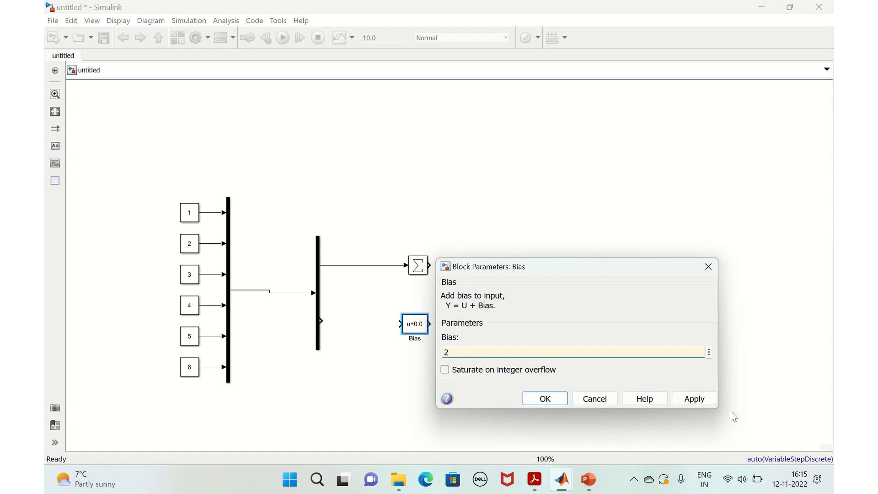
pyautogui.click(693, 402)
pyautogui.click(543, 400)
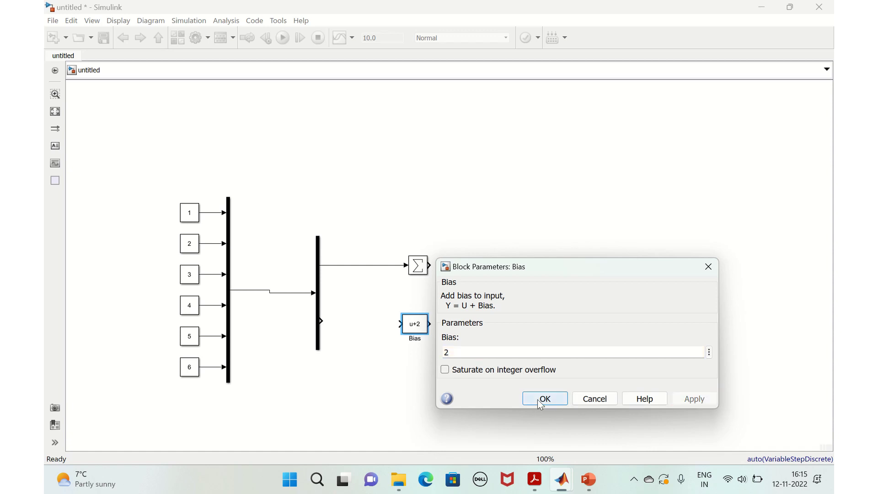
pyautogui.moveTo(322, 320); pyautogui.dragTo(399, 324)
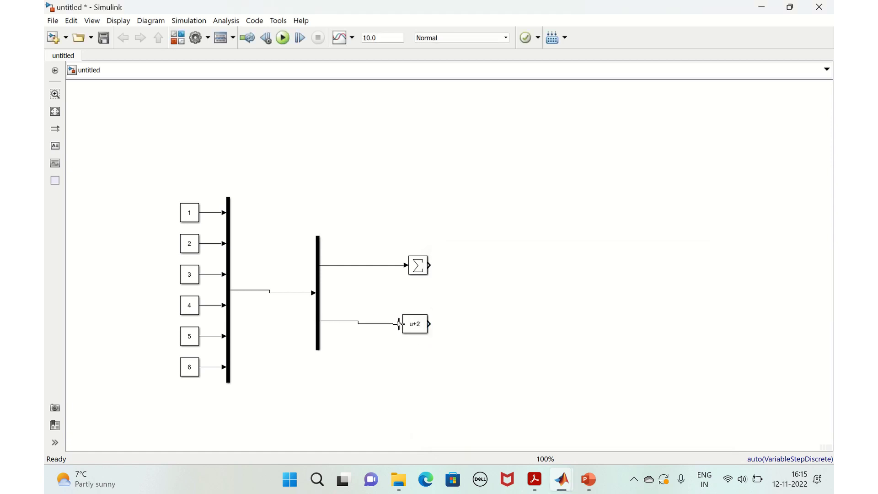
# Step: Place four Display blocks: beside Sum, beside Bias, above Sum and below Bias
pyautogui.doubleClick(499, 263)
pyautogui.write('dis')
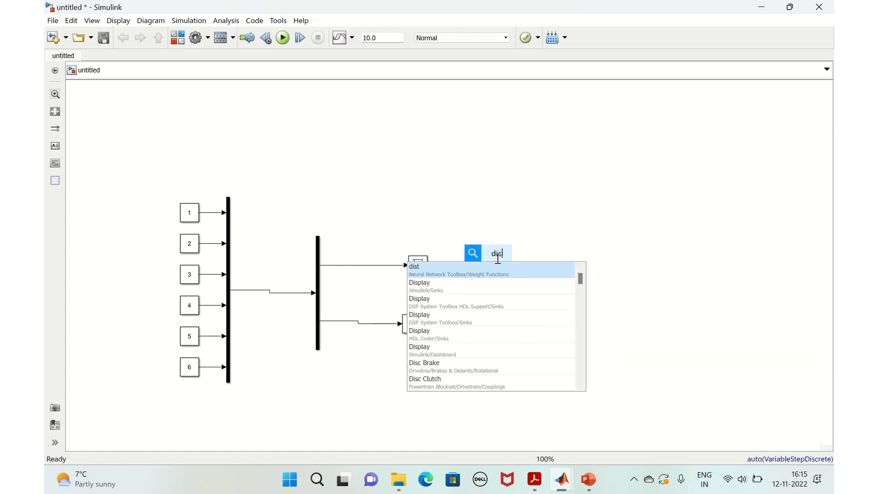
pyautogui.click(442, 284)
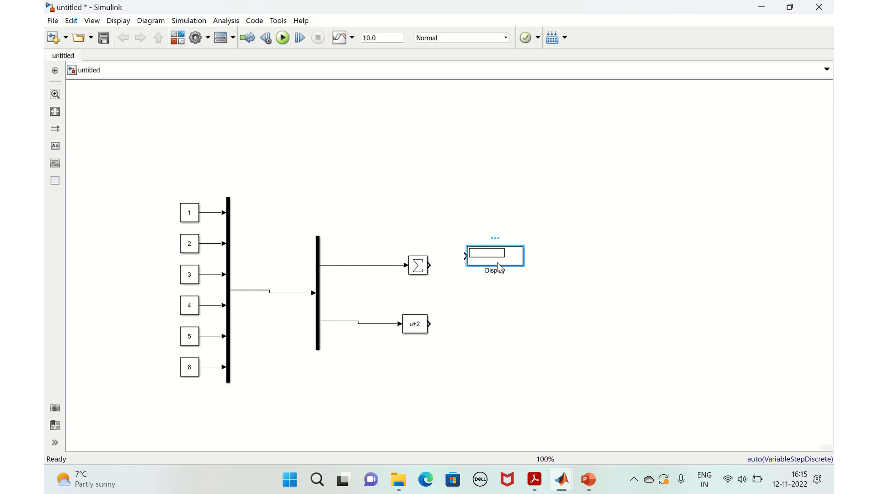
pyautogui.hotkey('ctrl', 'c')
pyautogui.click(494, 323)
pyautogui.hotkey('ctrl', 'v')
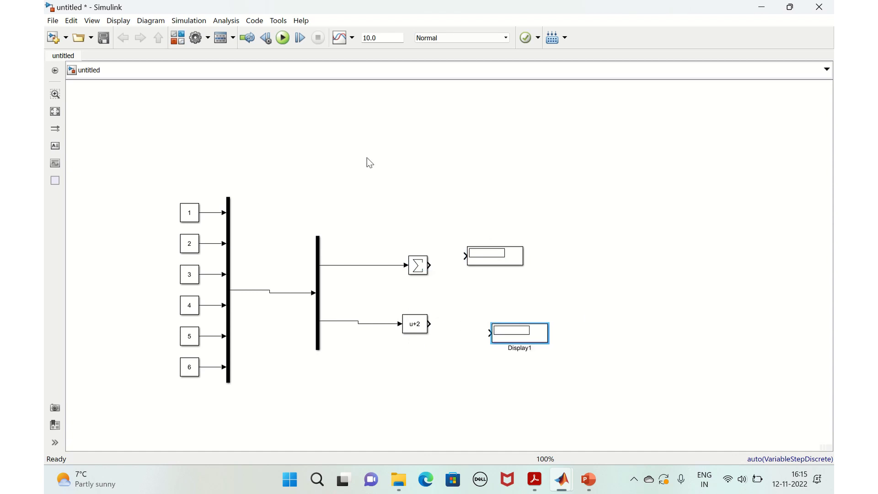
pyautogui.click(404, 182)
pyautogui.hotkey('ctrl', 'v')
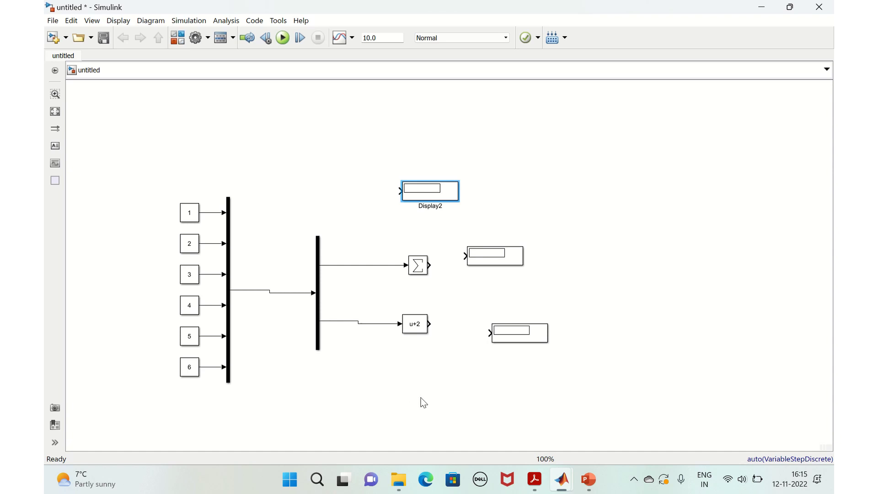
pyautogui.click(421, 402)
pyautogui.hotkey('ctrl', 'v')
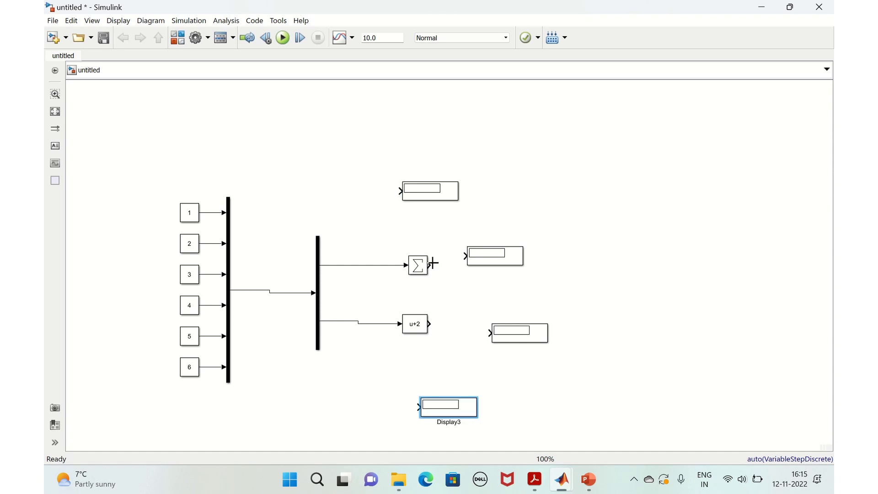
# Step: Wire the Sum and Bias outputs to Displays, and branch both Demux outputs to the other two
pyautogui.moveTo(467, 255); pyautogui.dragTo(430, 266)
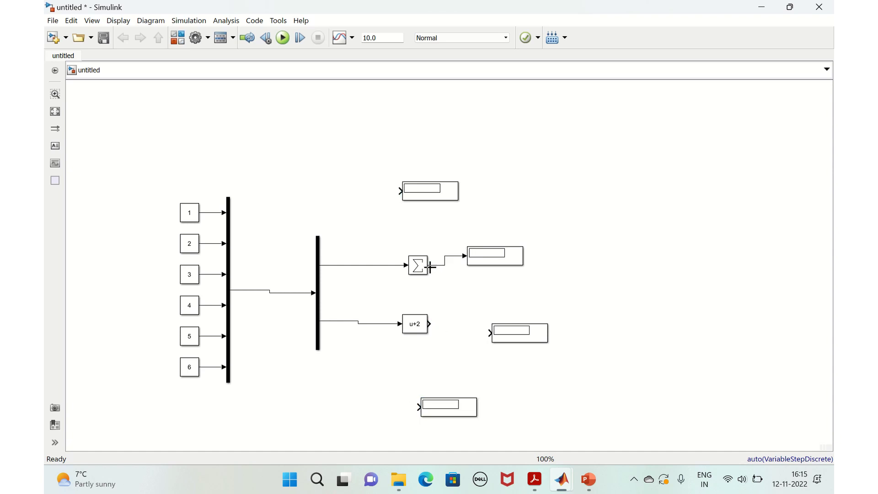
pyautogui.moveTo(490, 333); pyautogui.dragTo(430, 325)
pyautogui.moveTo(400, 190); pyautogui.dragTo(365, 265)
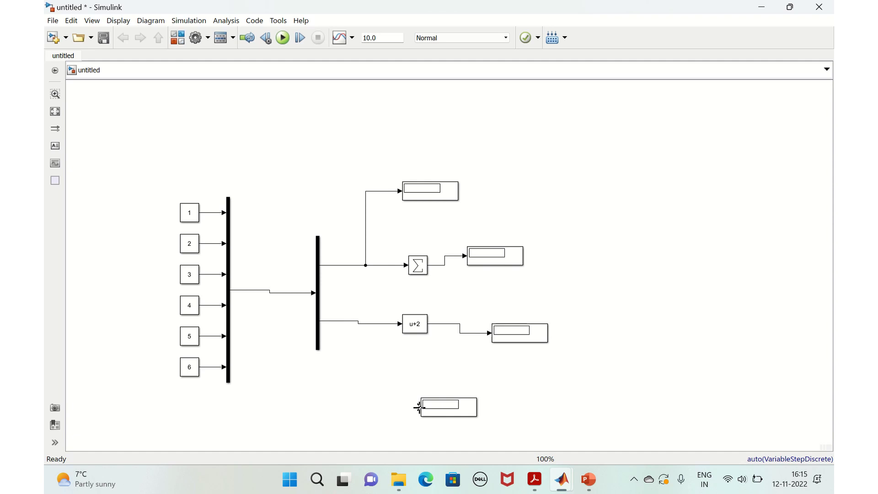
pyautogui.moveTo(419, 407); pyautogui.dragTo(365, 323)
pyautogui.click(418, 262)
# Step: Run the model and enlarge the top, bottom and Bias-output Displays to show three values each
pyautogui.click(287, 41)
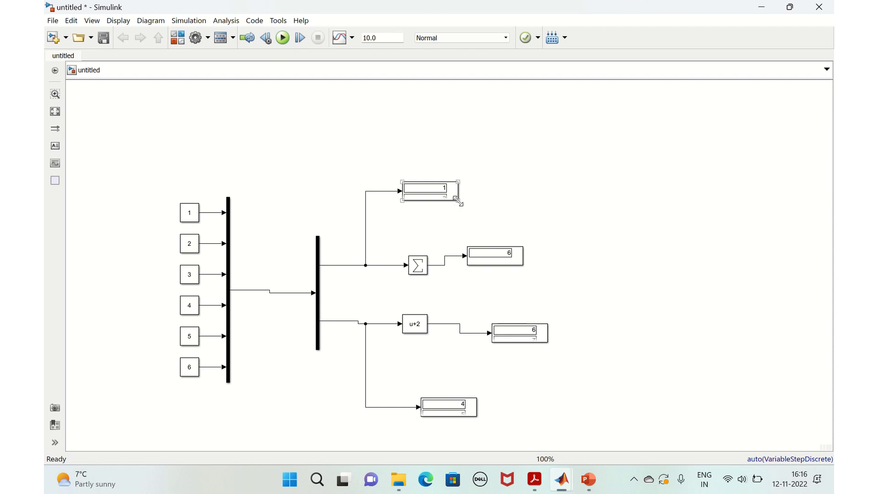
pyautogui.moveTo(458, 200); pyautogui.dragTo(458, 225)
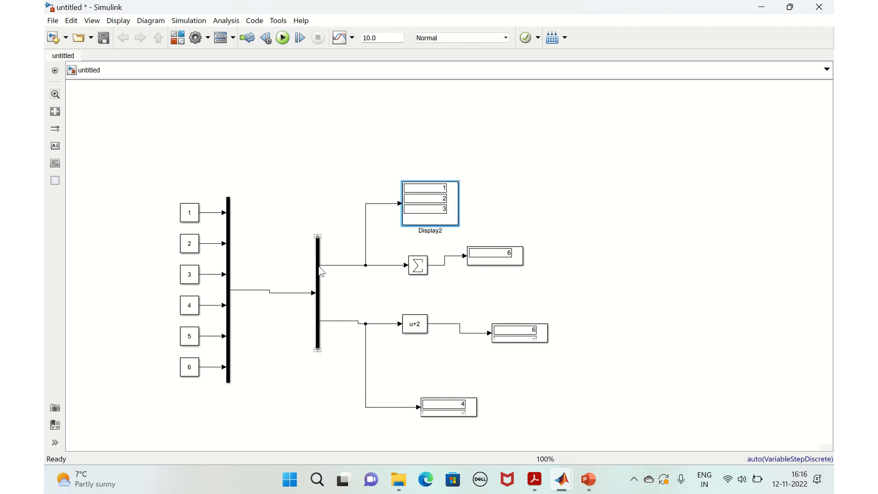
pyautogui.click(438, 193)
pyautogui.click(474, 414)
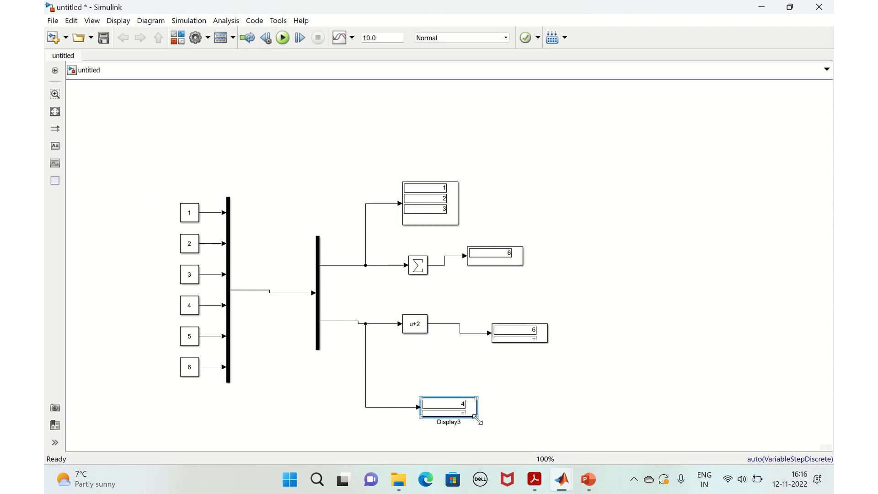
pyautogui.moveTo(477, 417); pyautogui.dragTo(477, 440)
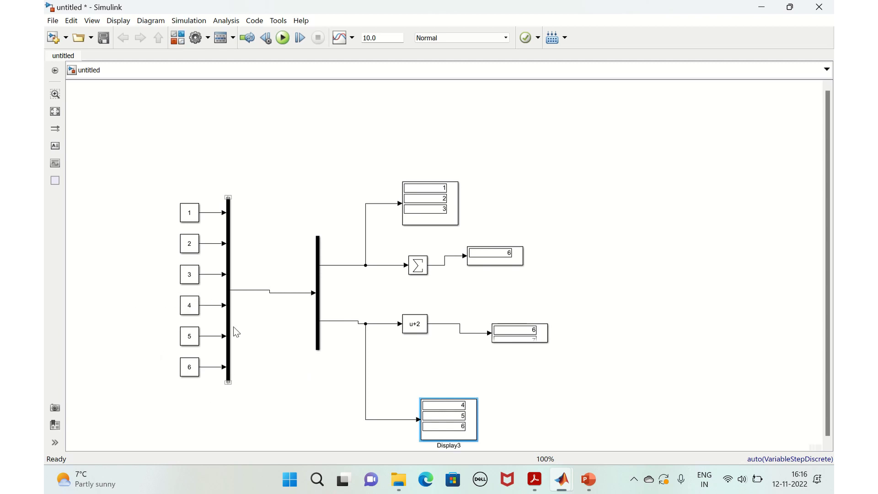
pyautogui.doubleClick(191, 386)
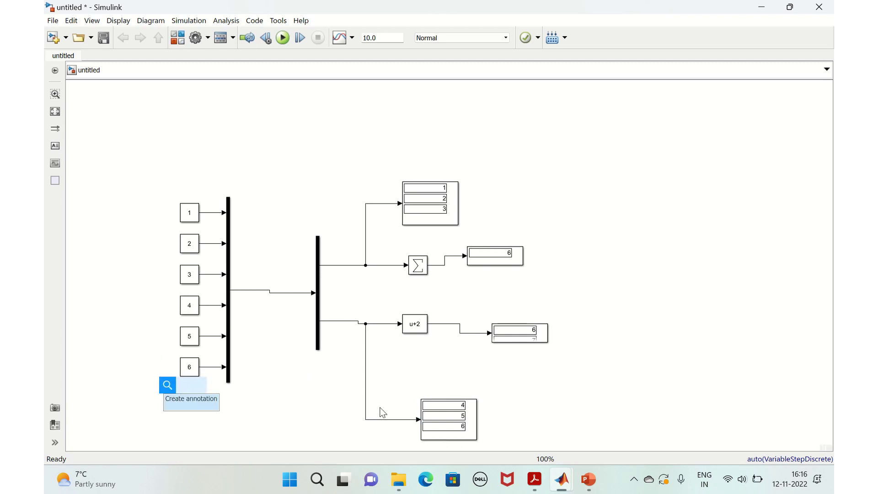
pyautogui.click(420, 274)
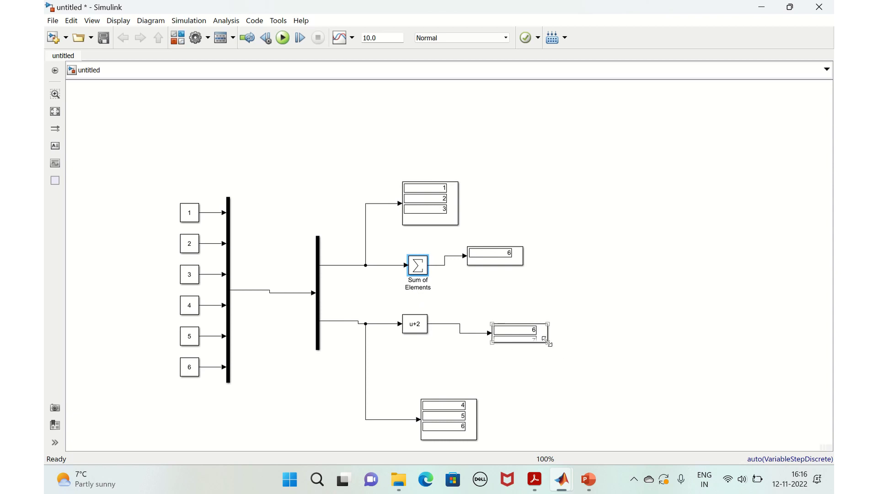
pyautogui.moveTo(547, 342); pyautogui.dragTo(549, 374)
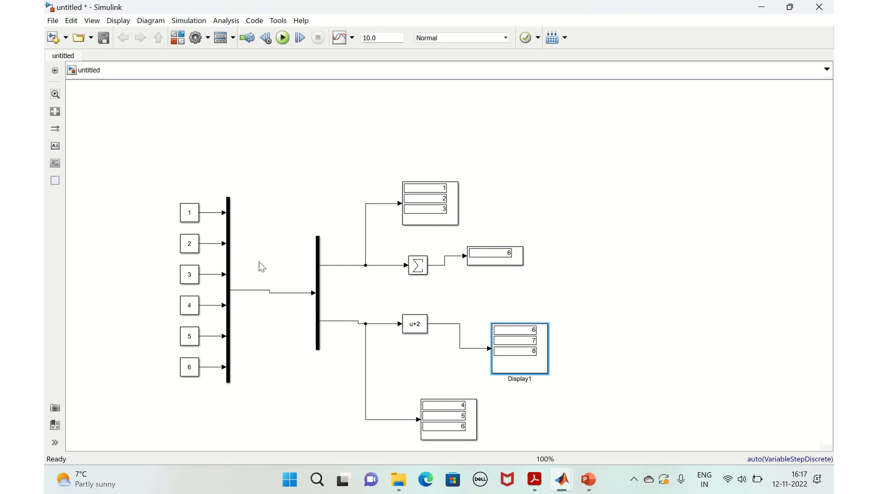
# Step: Show a value label on constant 1's signal into the Mux and run the simulation
pyautogui.click(212, 213)
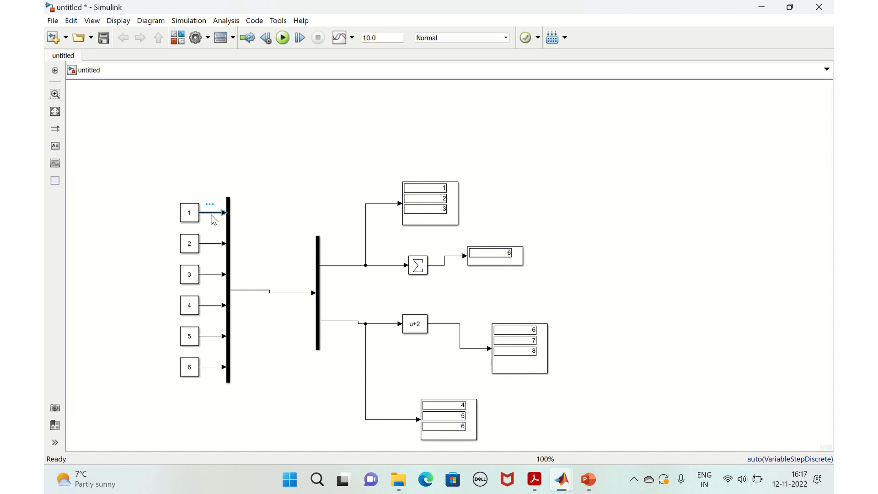
pyautogui.click(118, 21)
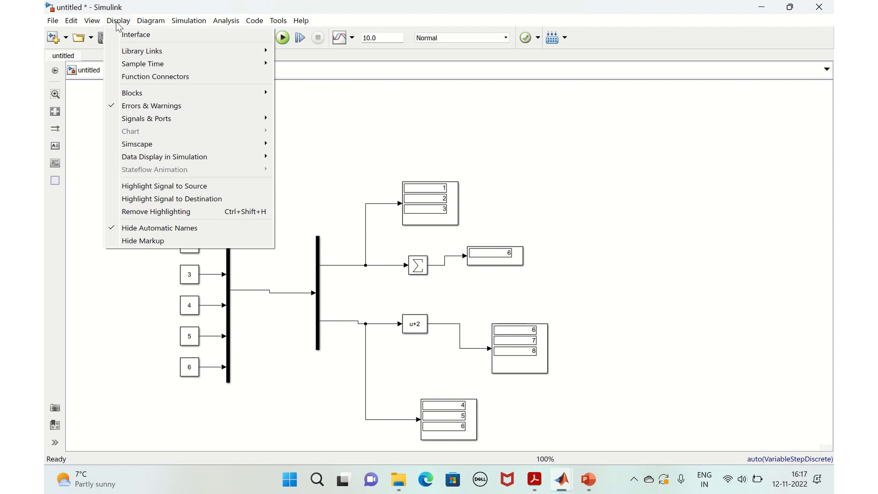
pyautogui.moveTo(188, 160)
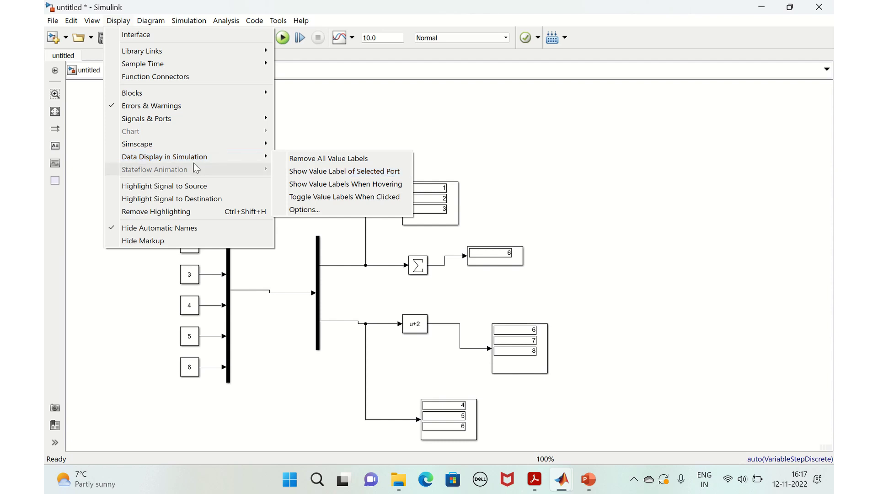
pyautogui.click(316, 172)
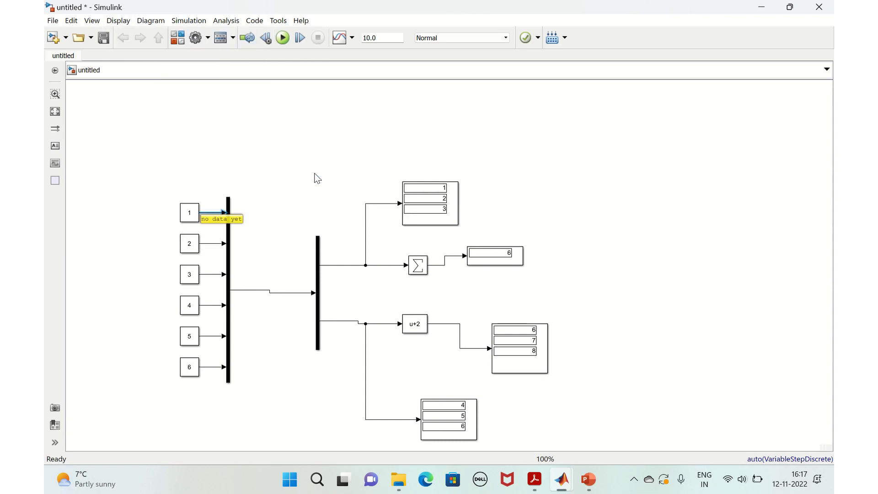
pyautogui.click(284, 43)
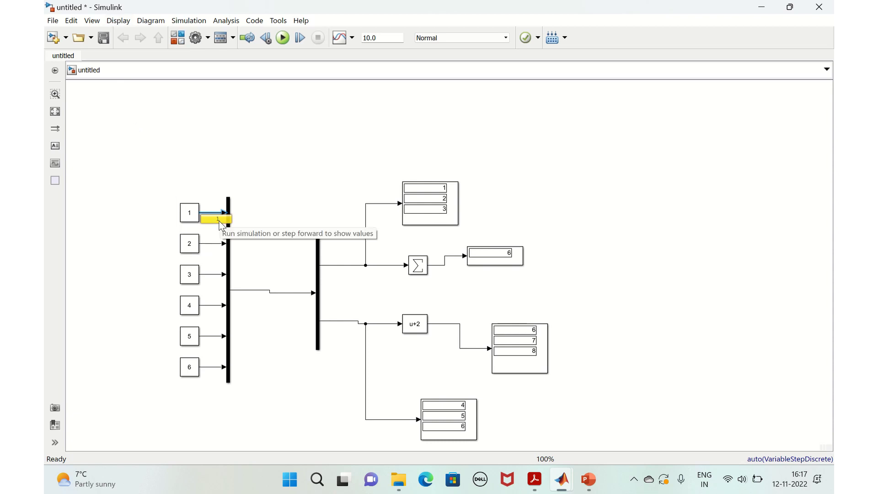
# Step: Turn on Port Data Types so every signal line is labelled 'double'
pyautogui.click(118, 20)
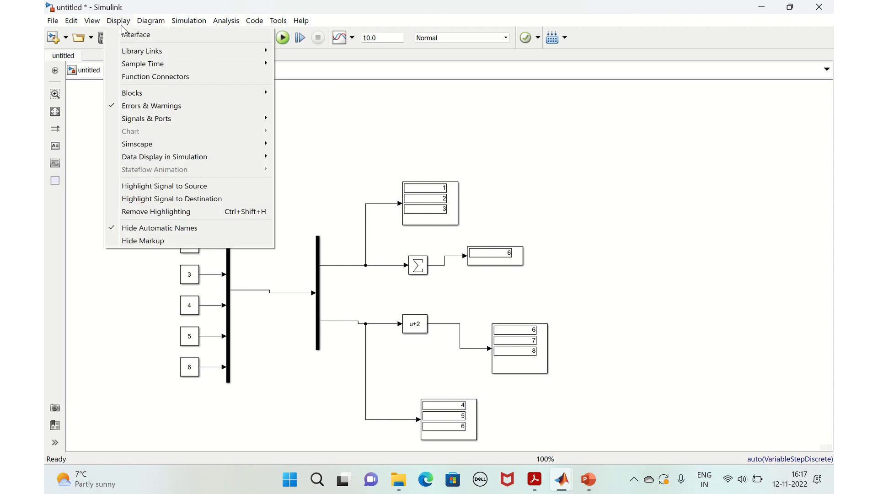
pyautogui.moveTo(183, 120)
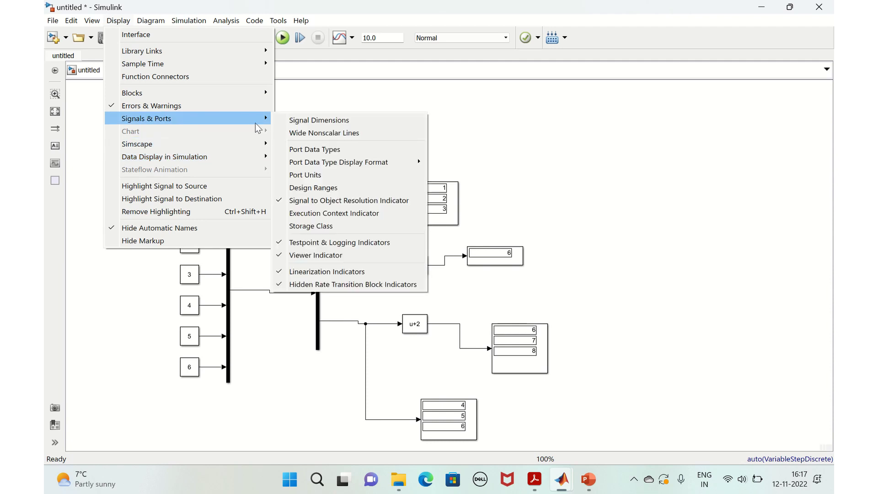
pyautogui.click(321, 152)
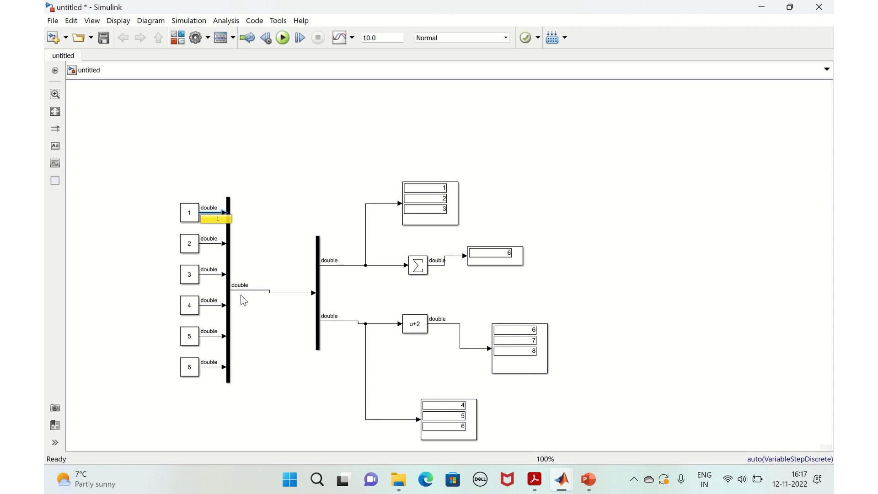
pyautogui.moveTo(316, 4)
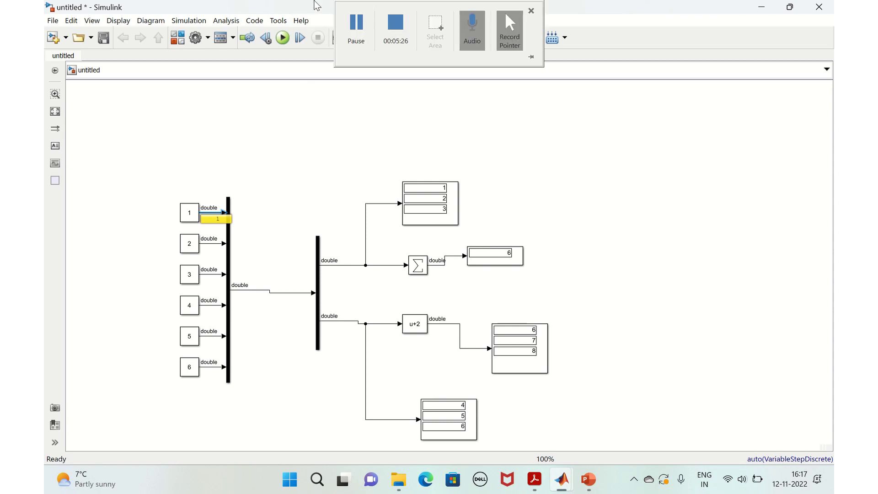